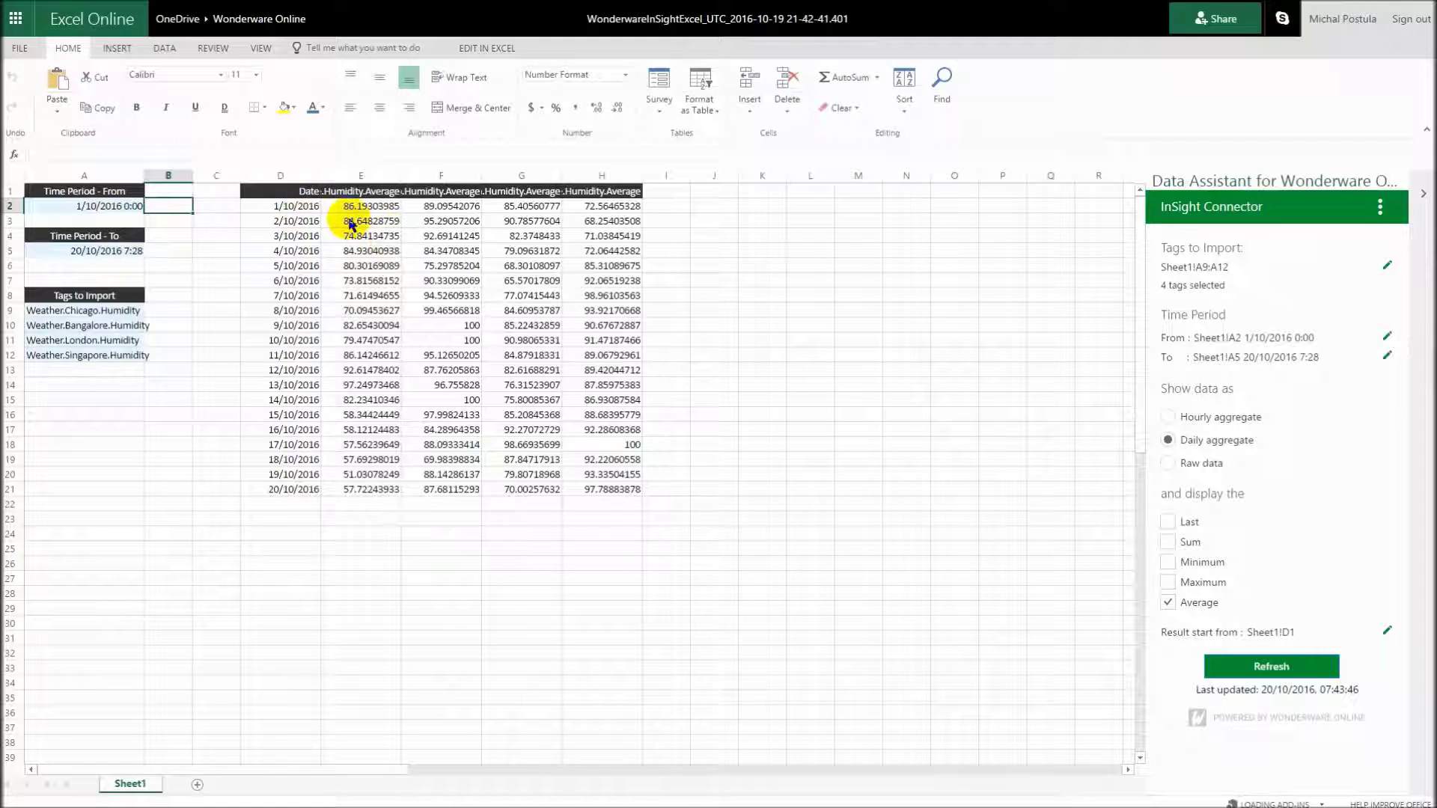
Step: Change the start date in A2 to 19/10/2016, re-import the data, then choose Hourly aggregate
click(619, 487)
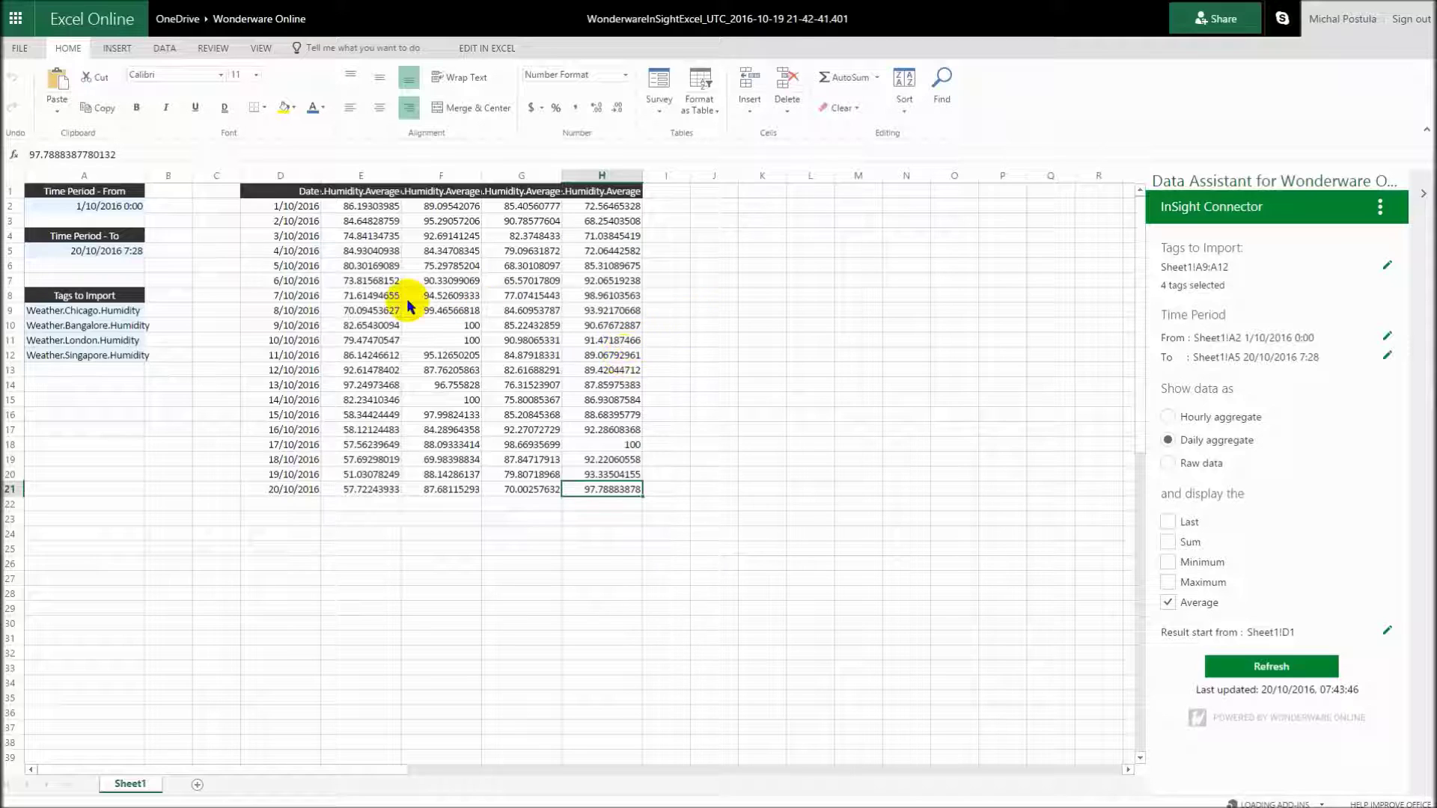
click(308, 207)
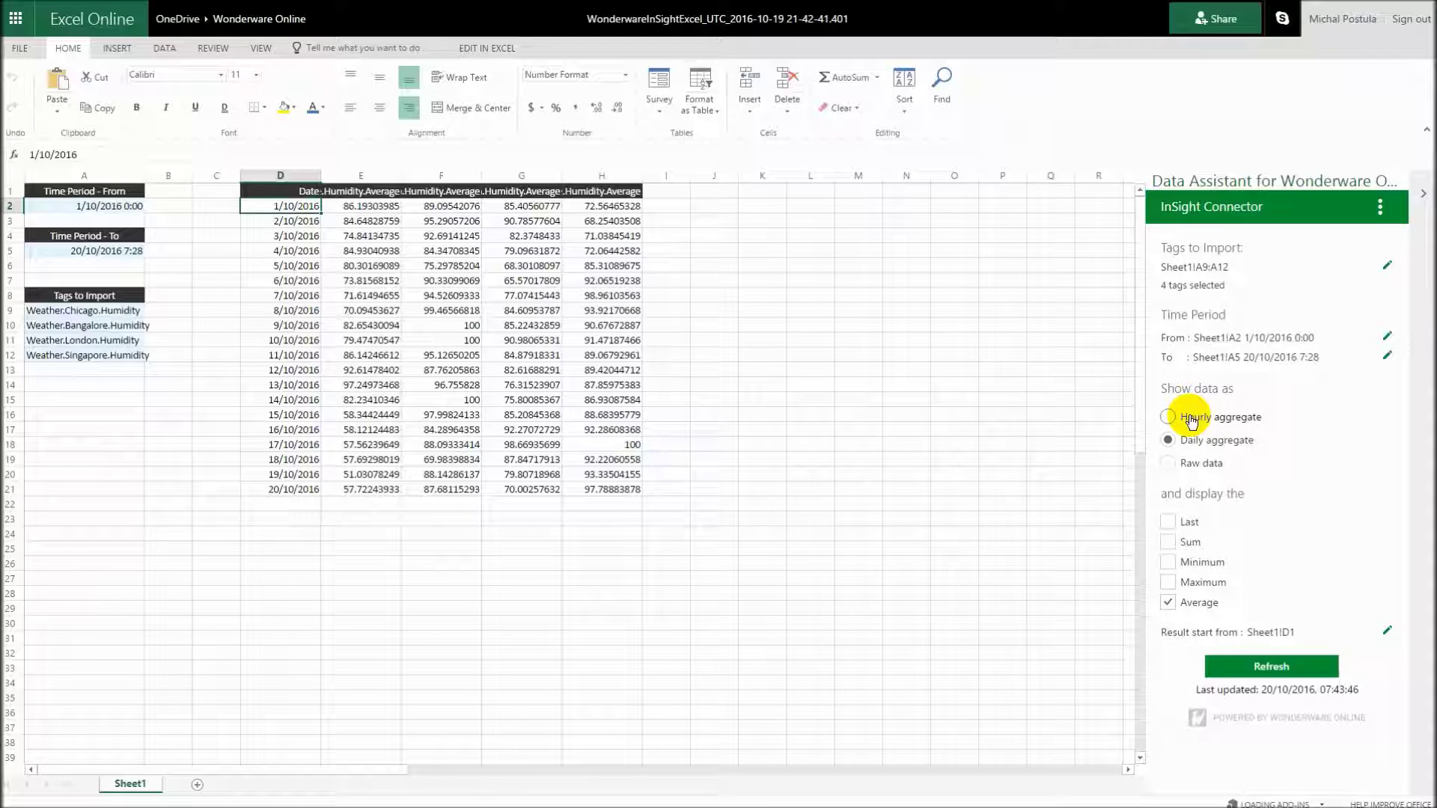
click(95, 211)
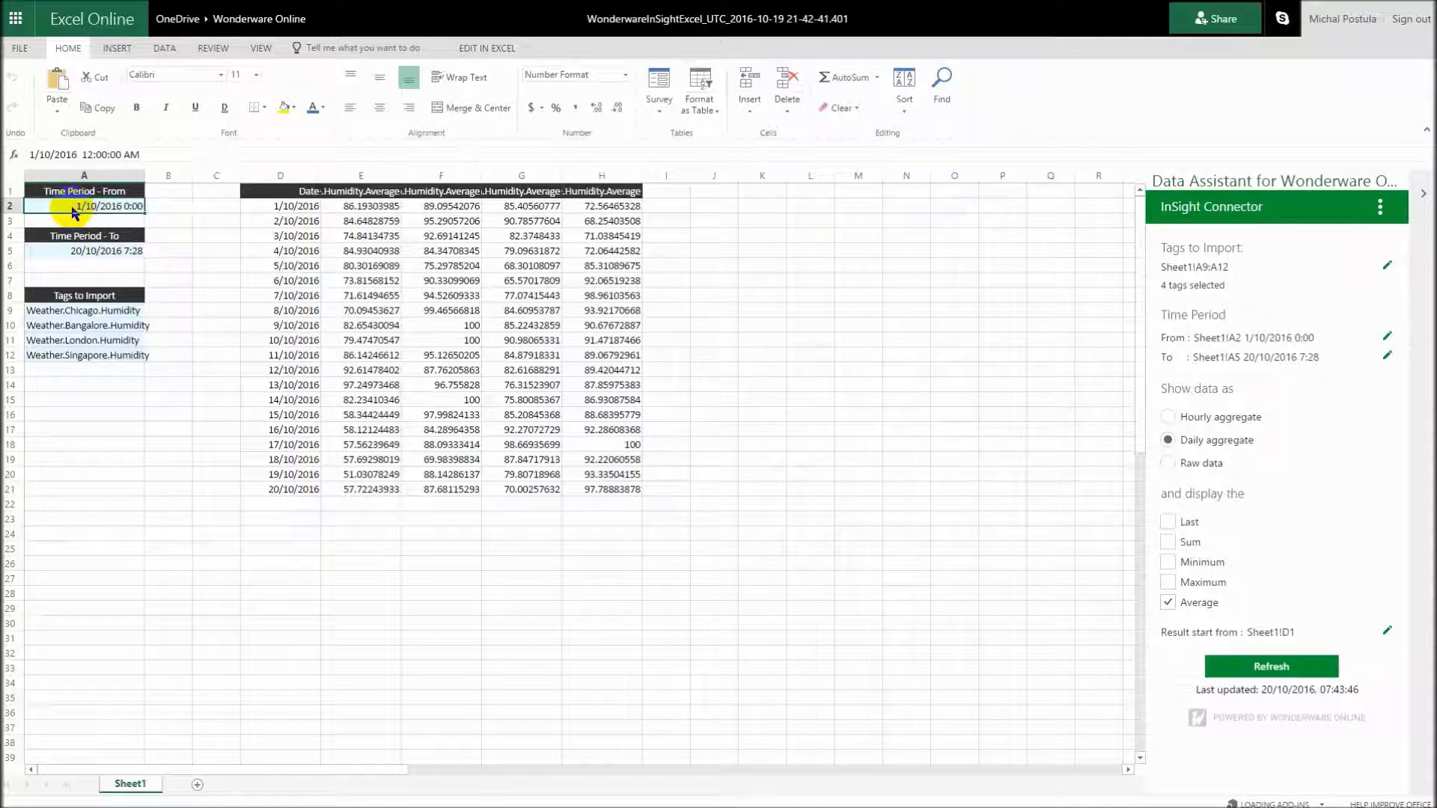
double_click(73, 211)
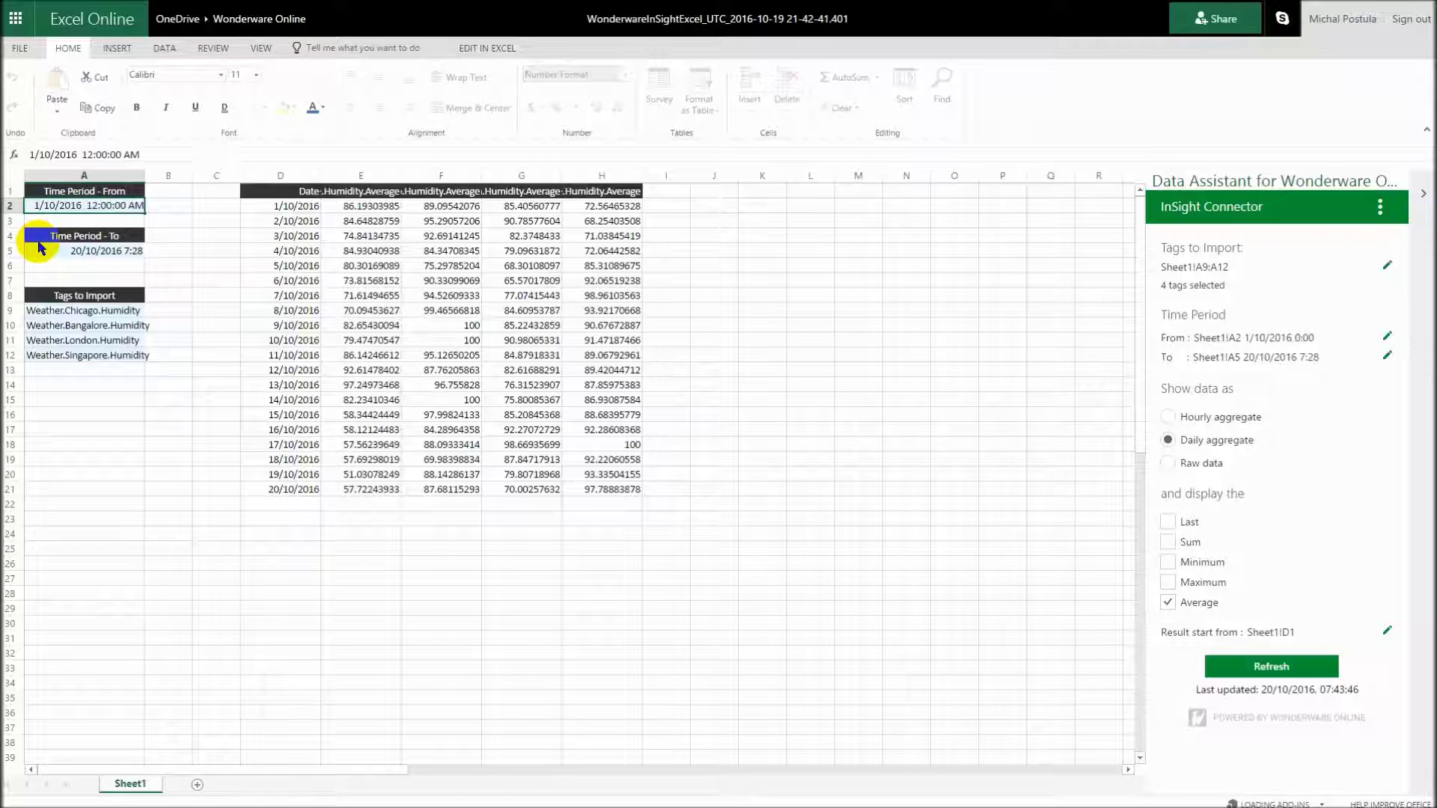
text(9)
key(Tab)
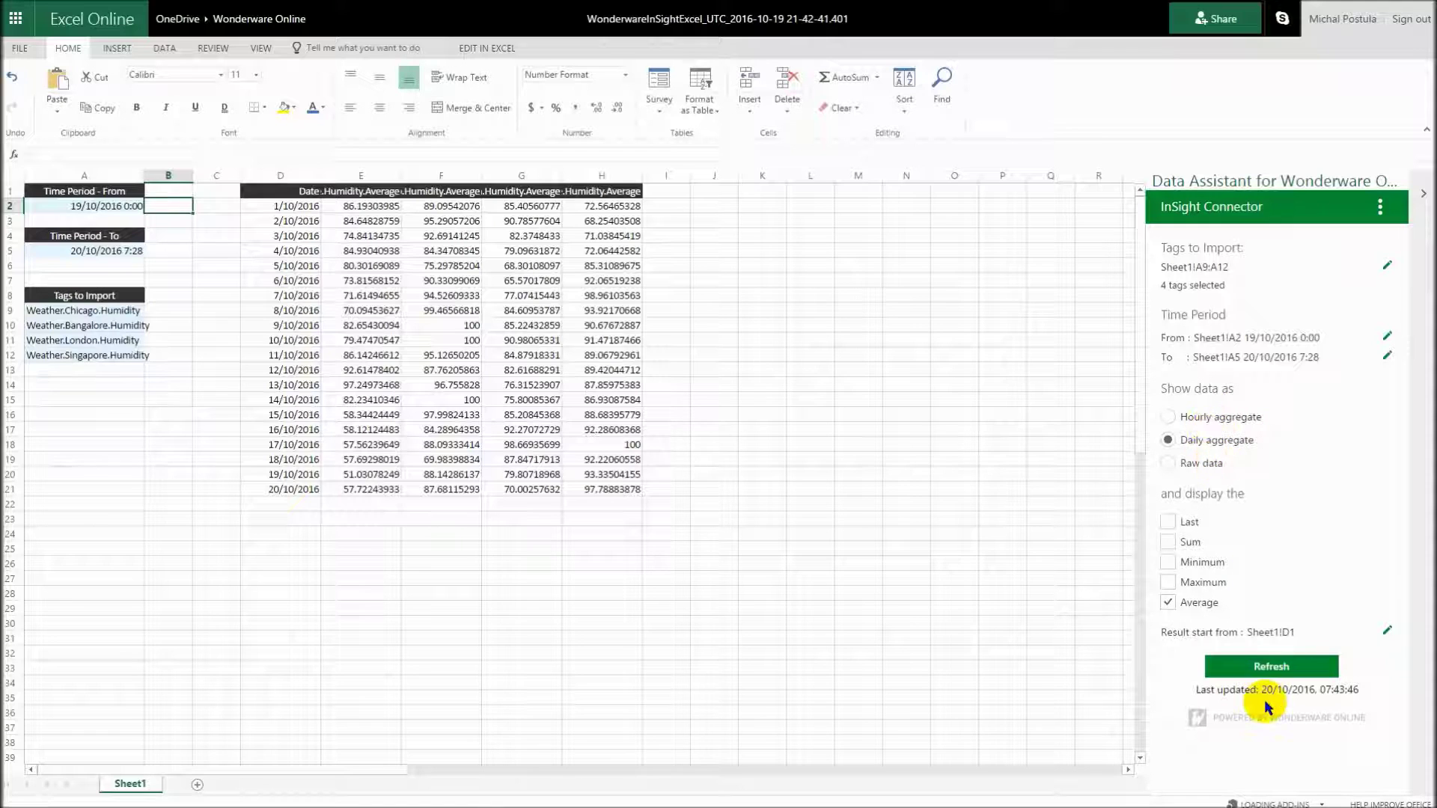
click(1266, 667)
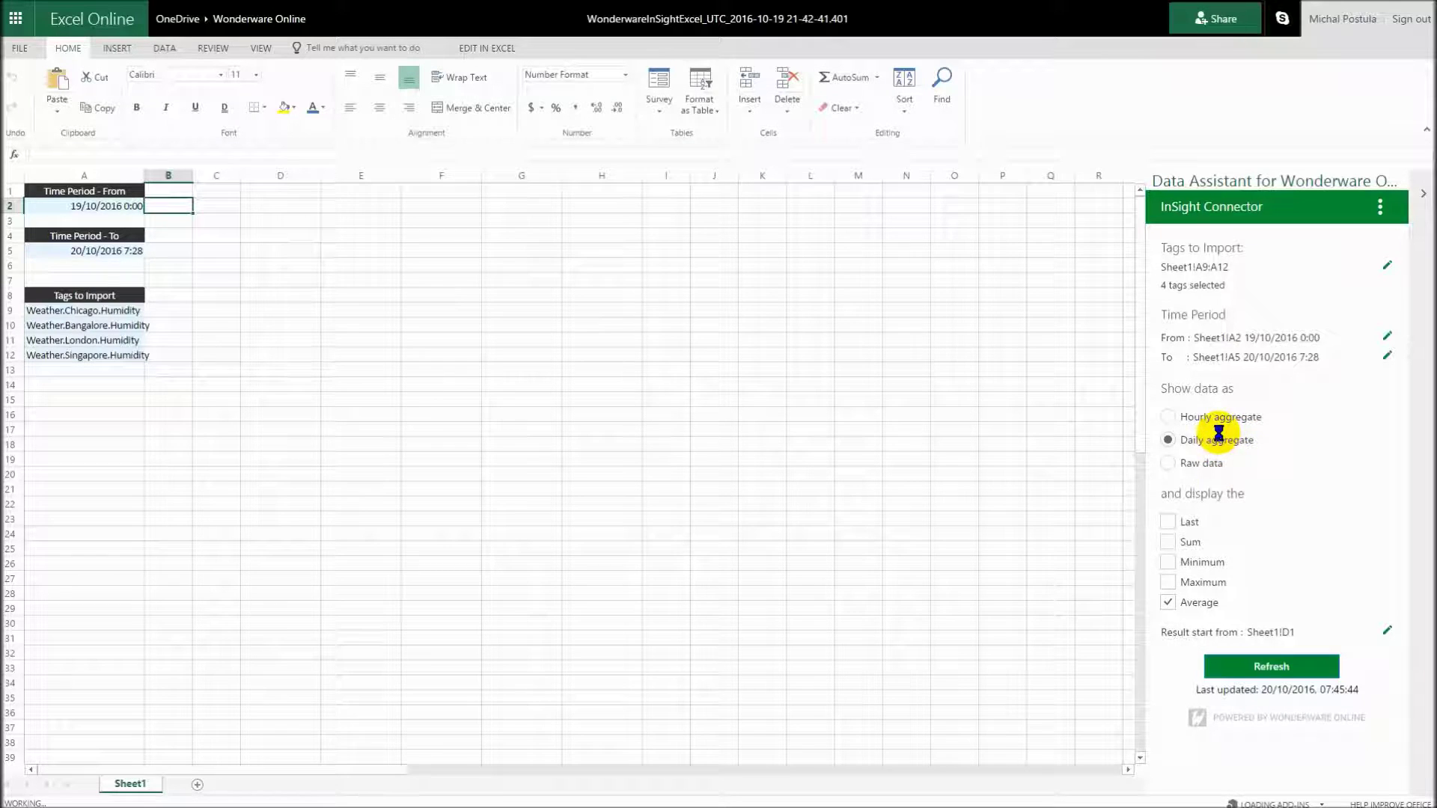
click(1197, 417)
Step: Import hourly aggregates, autofit column D, and re-import with Minimum and Maximum columns added
click(1279, 670)
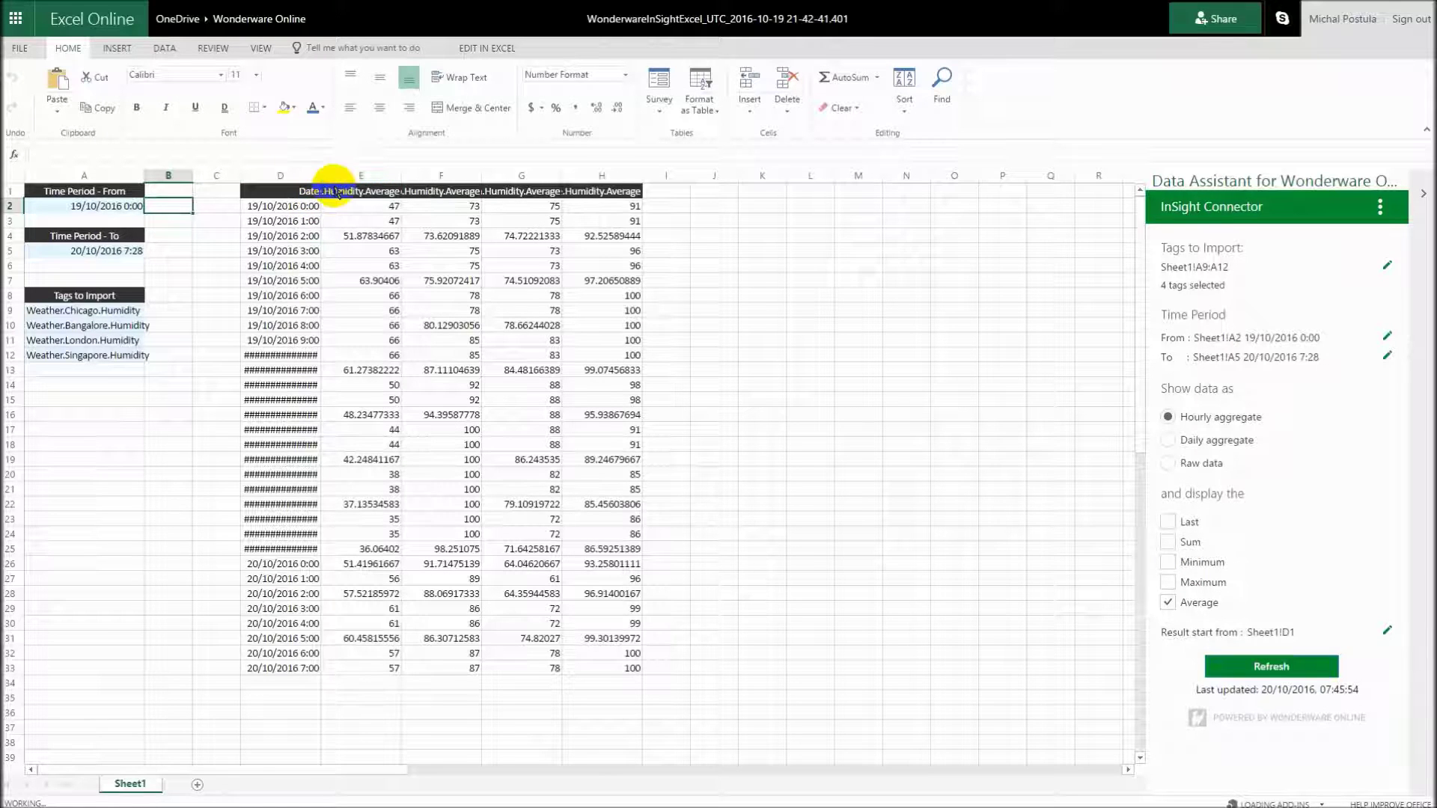
double_click(321, 174)
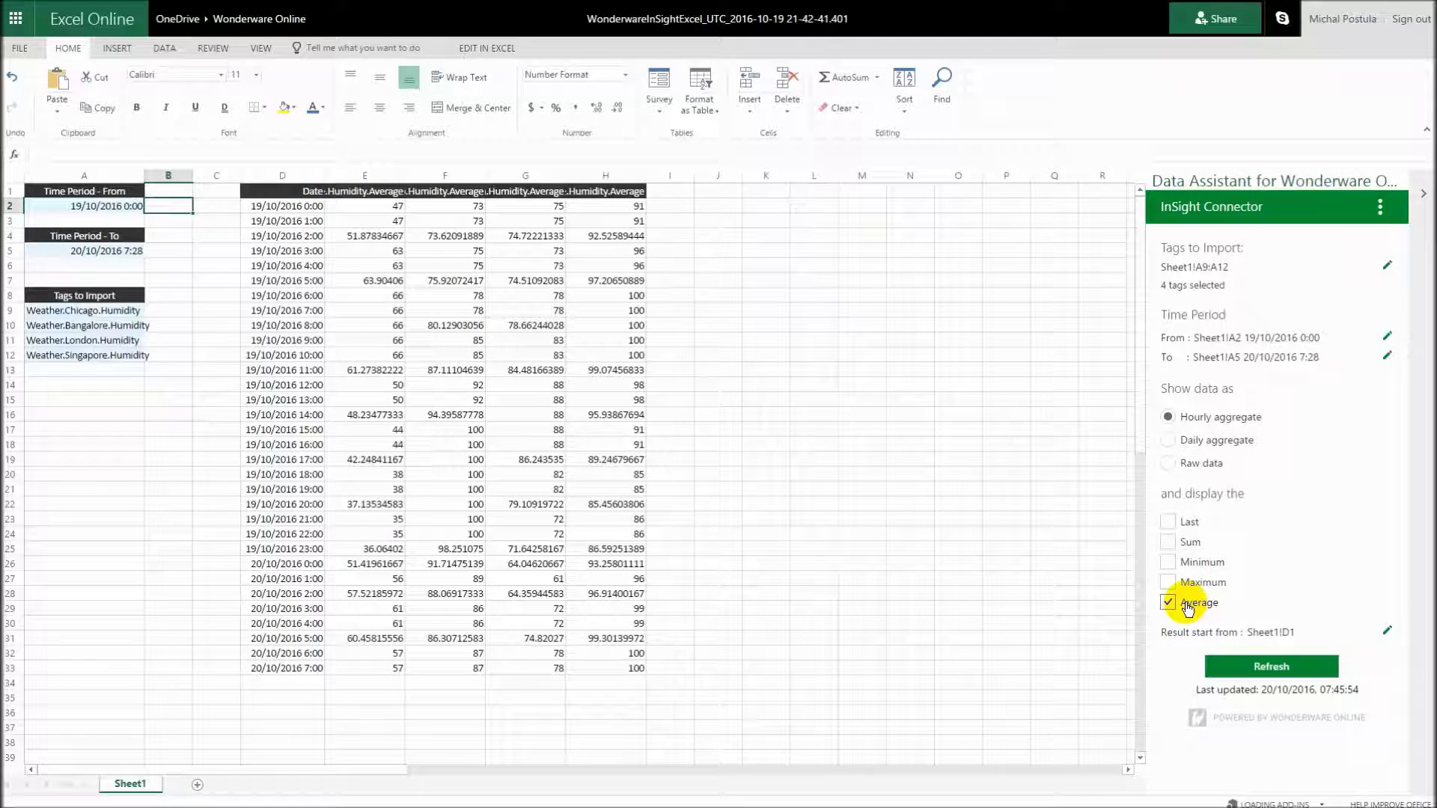
click(1168, 583)
click(1168, 563)
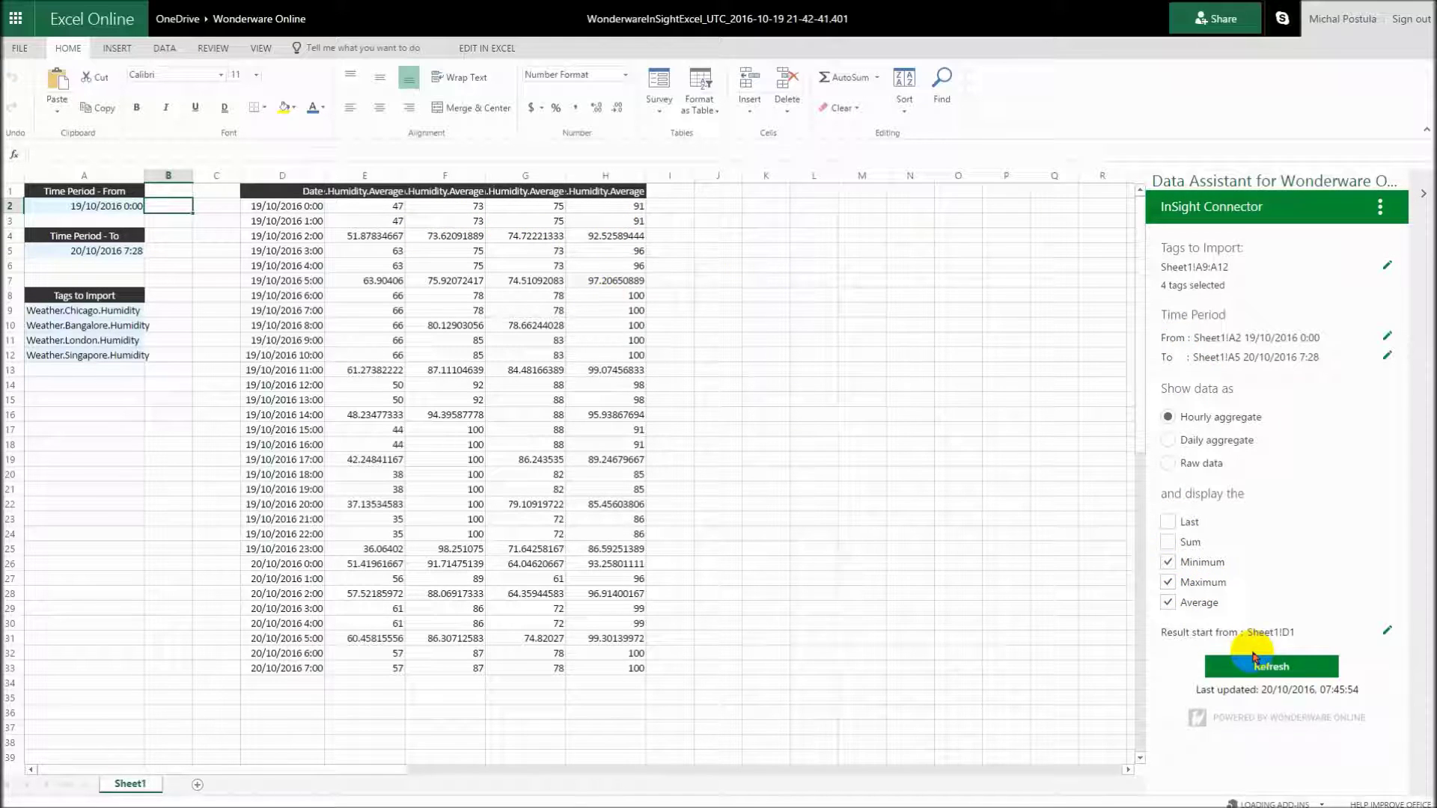
click(1269, 665)
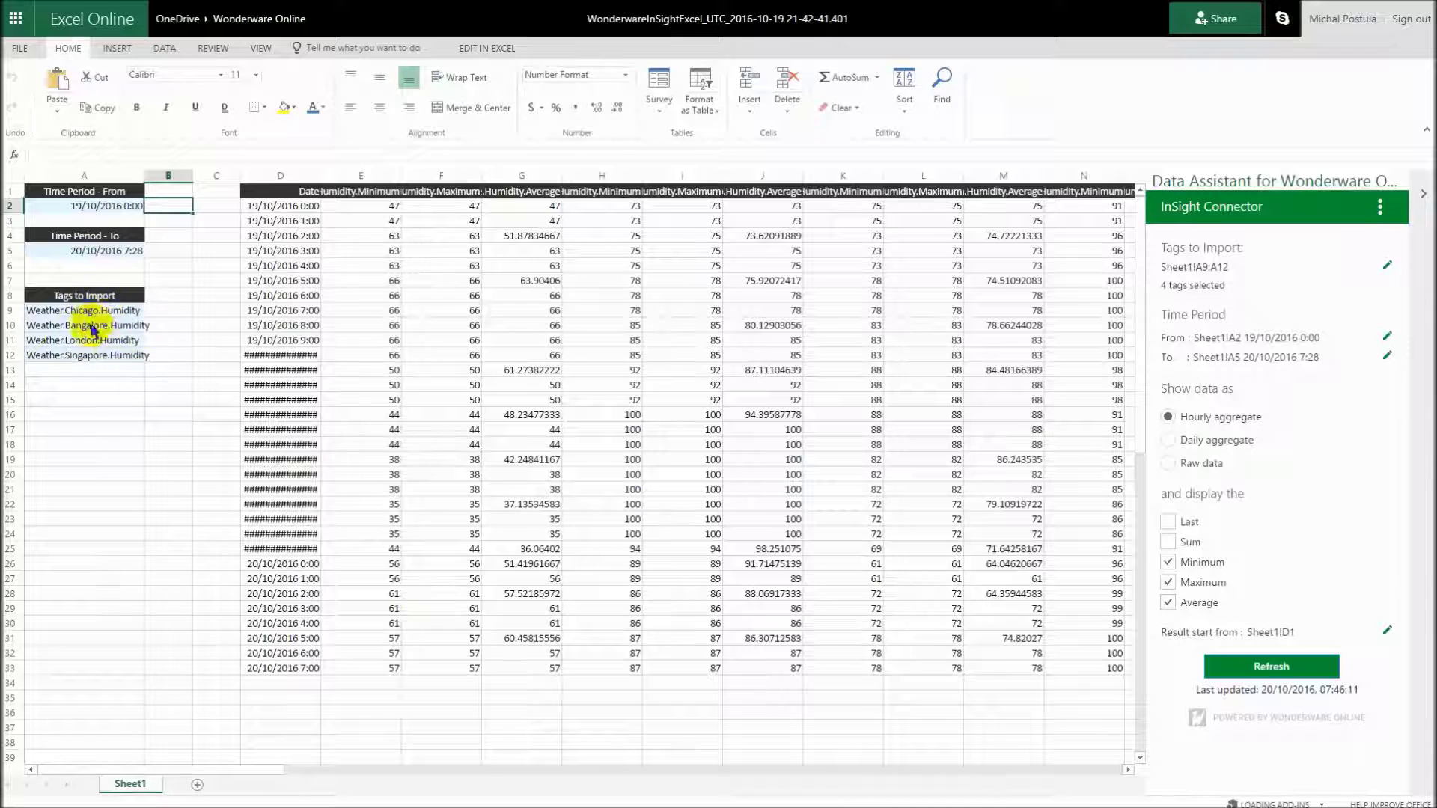
click(1183, 463)
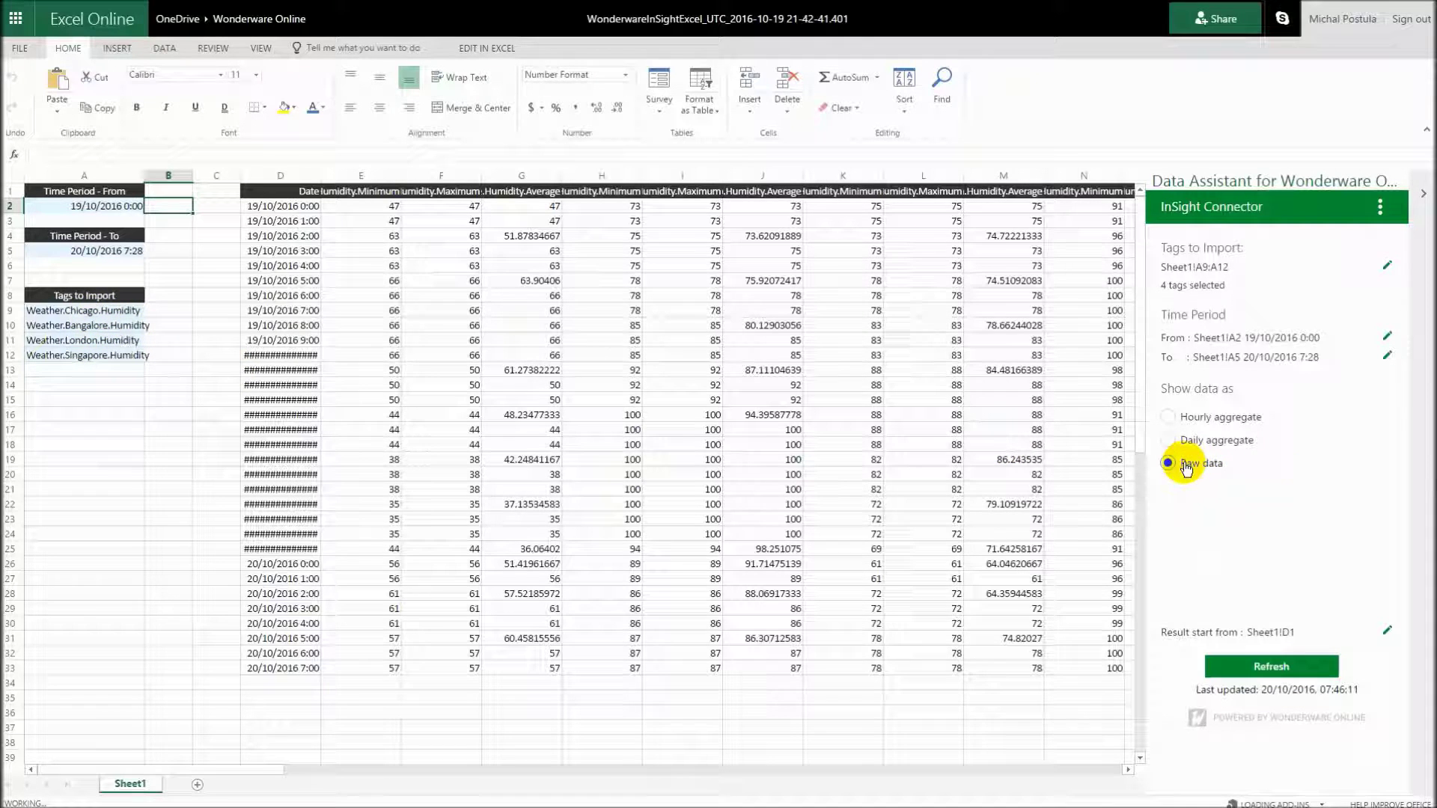
Step: Re-import as raw readings and autofit columns D and E for tag names and timestamps
click(1274, 667)
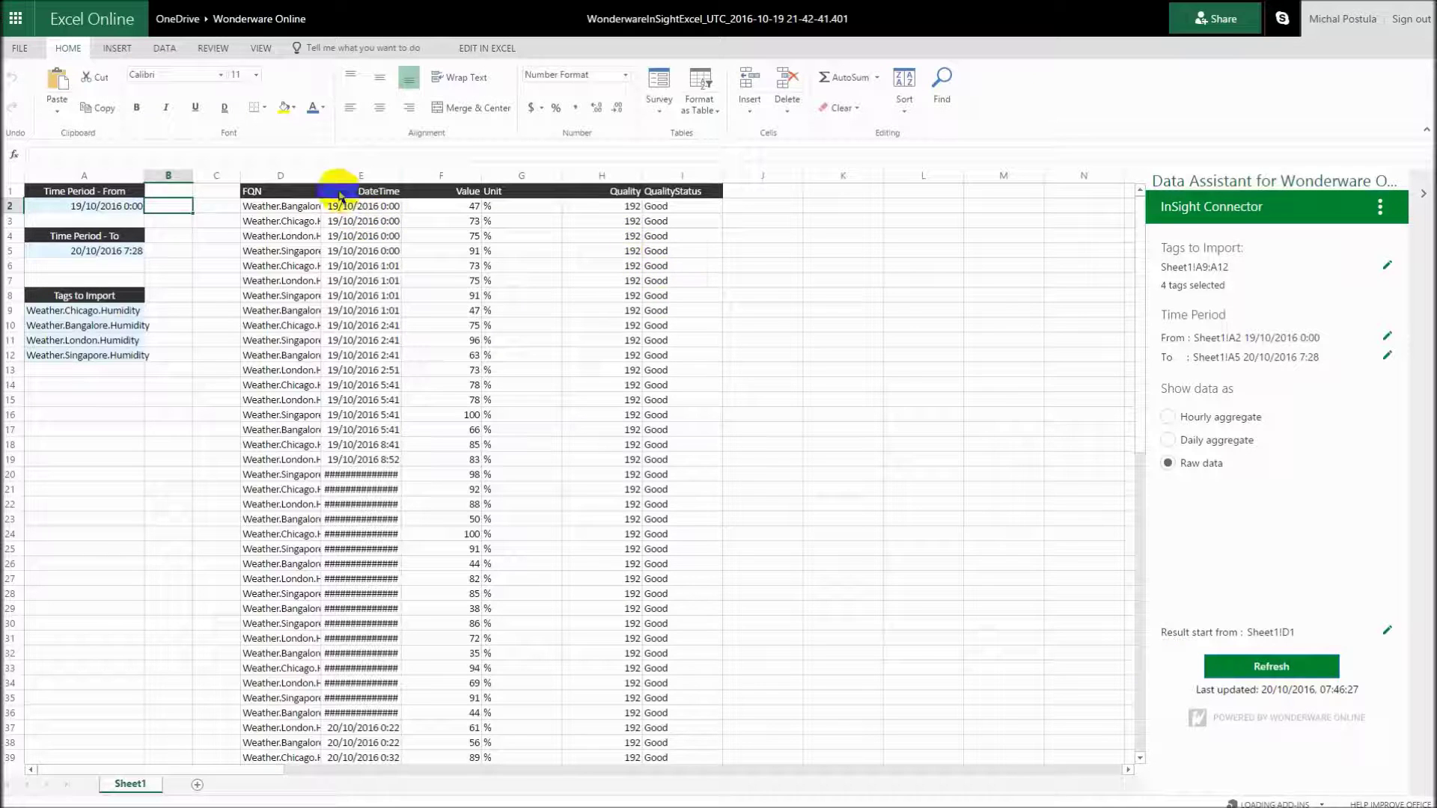
double_click(323, 171)
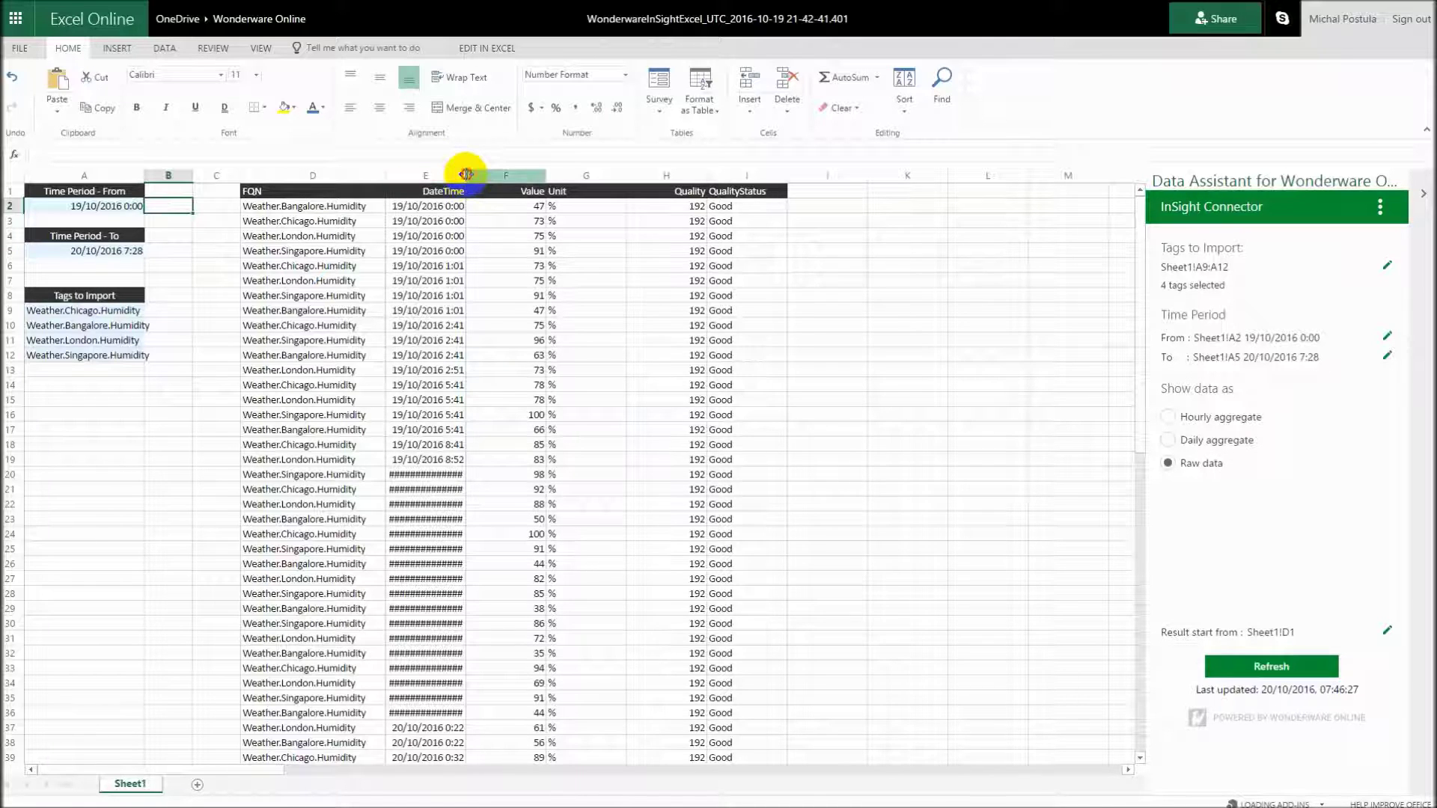
double_click(466, 175)
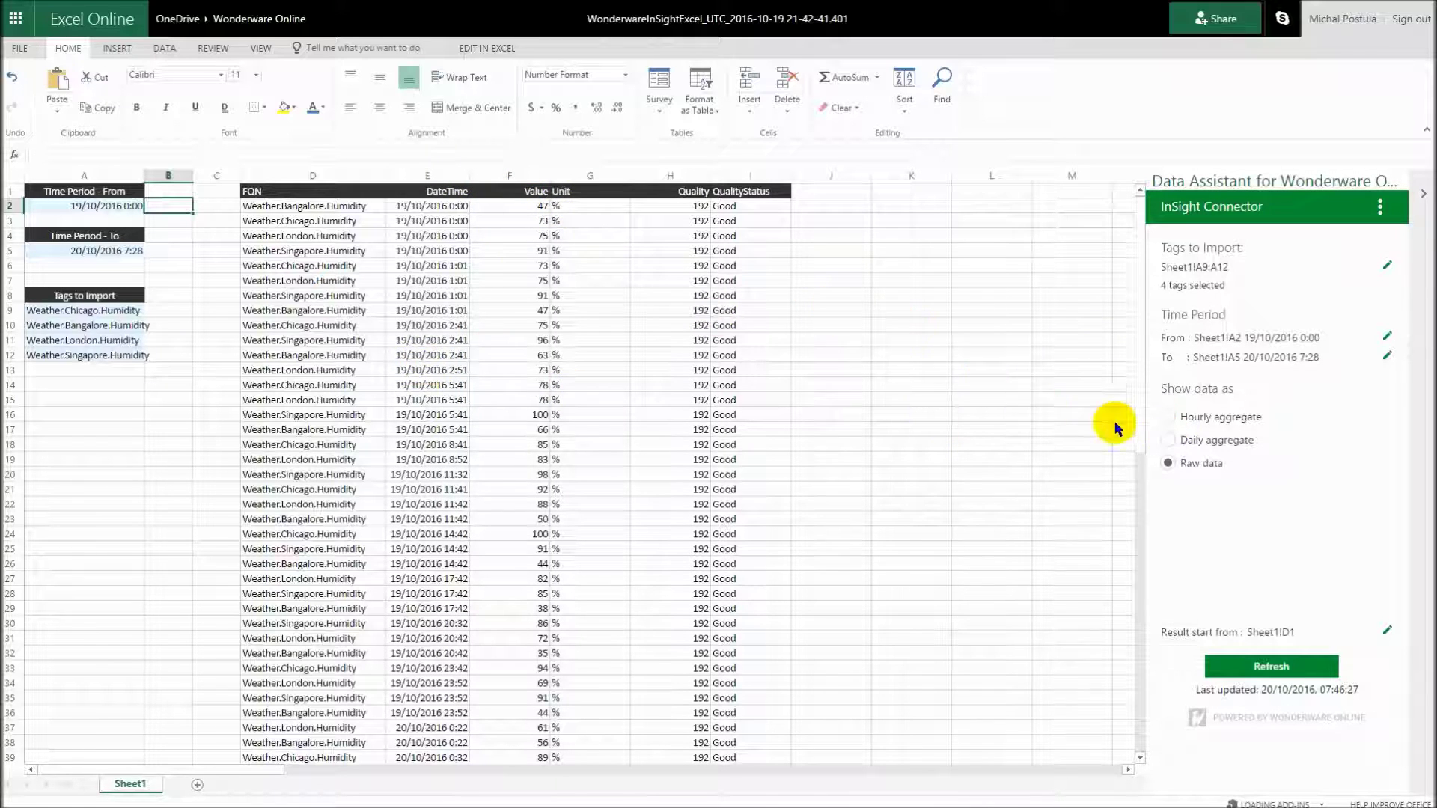
Step: Switch to Daily aggregate with only Average checked and refresh the import
click(1194, 443)
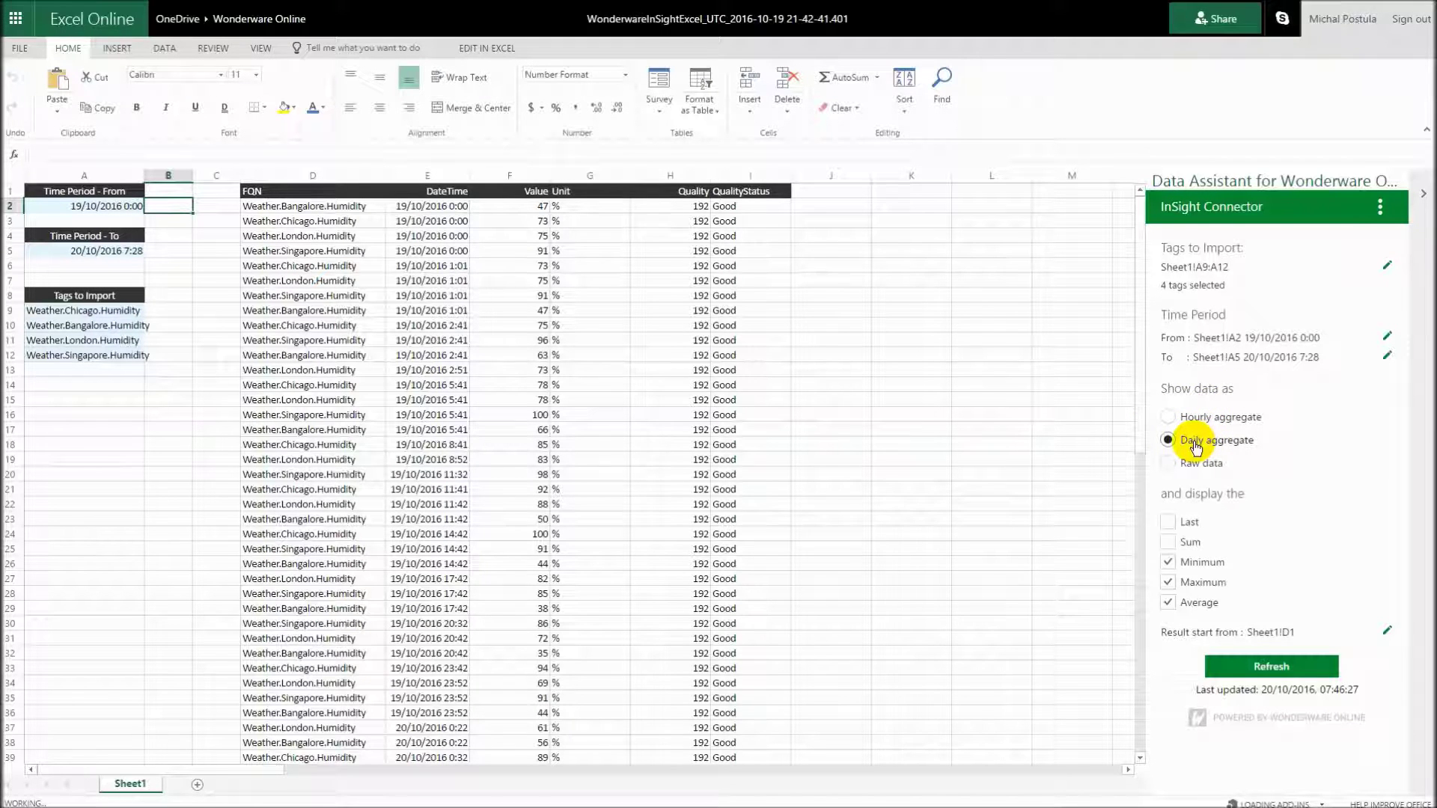
click(1189, 562)
click(1193, 584)
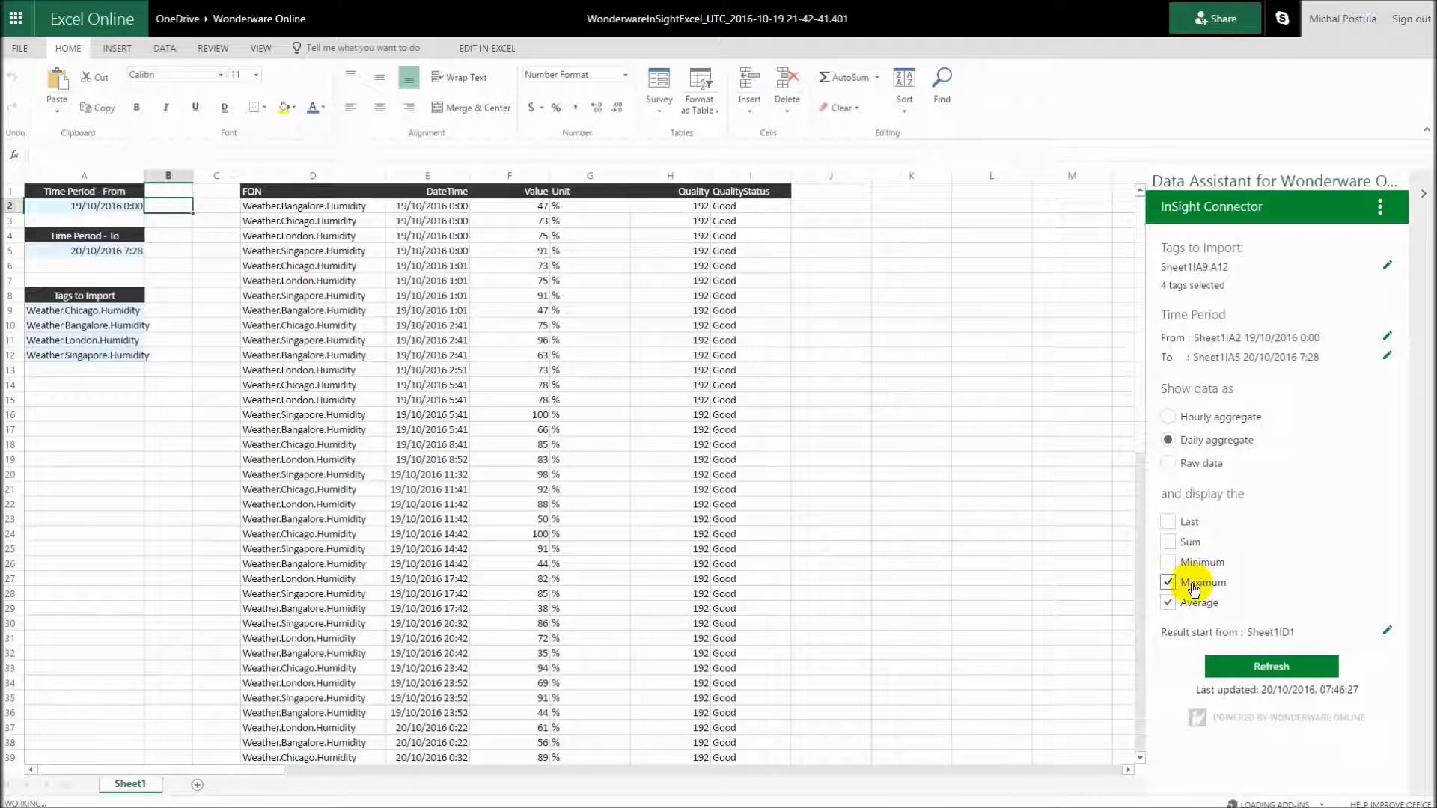
click(1274, 668)
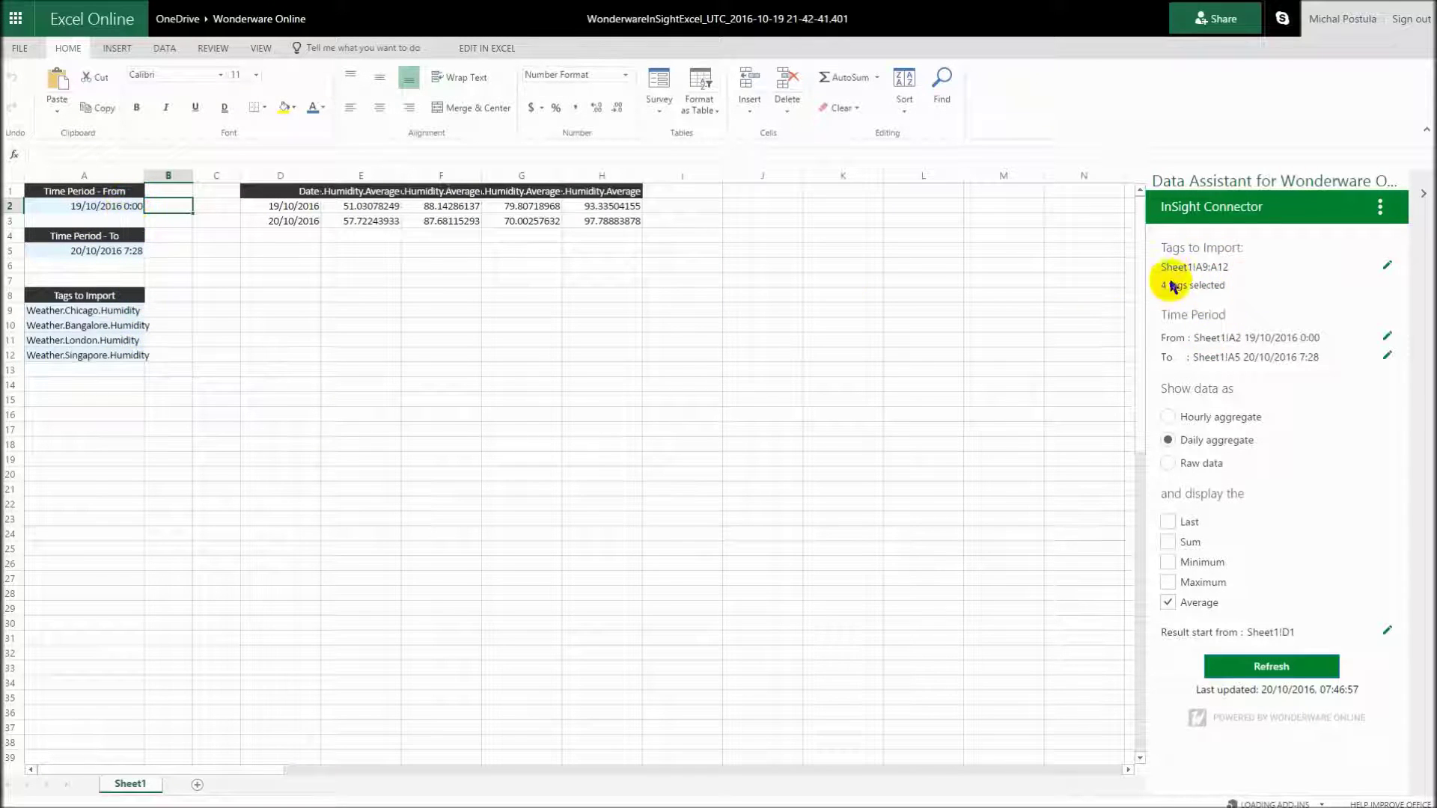
Step: Point the connector's end time at B2, copy the end date from A5 into it, and autofit column B
click(94, 208)
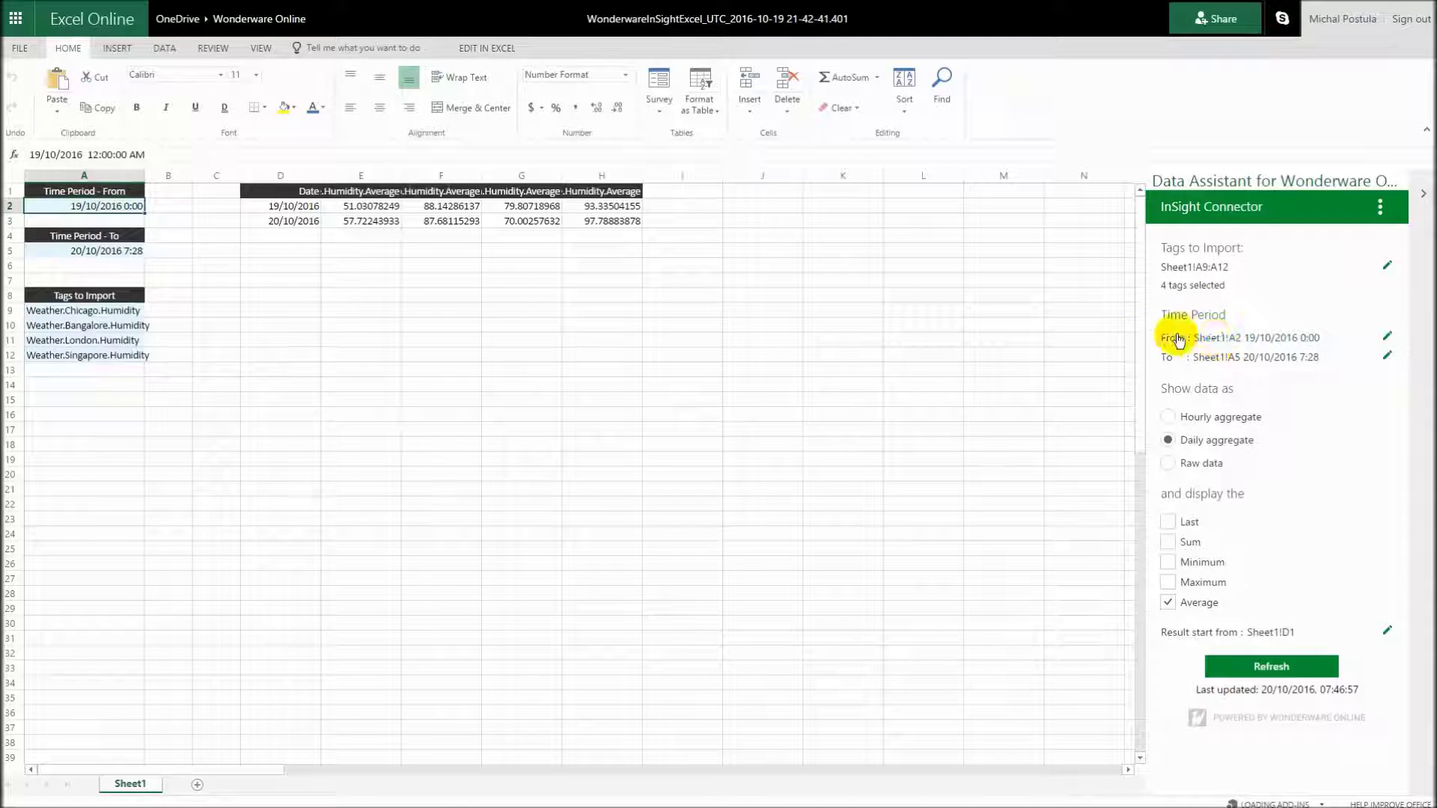
click(128, 250)
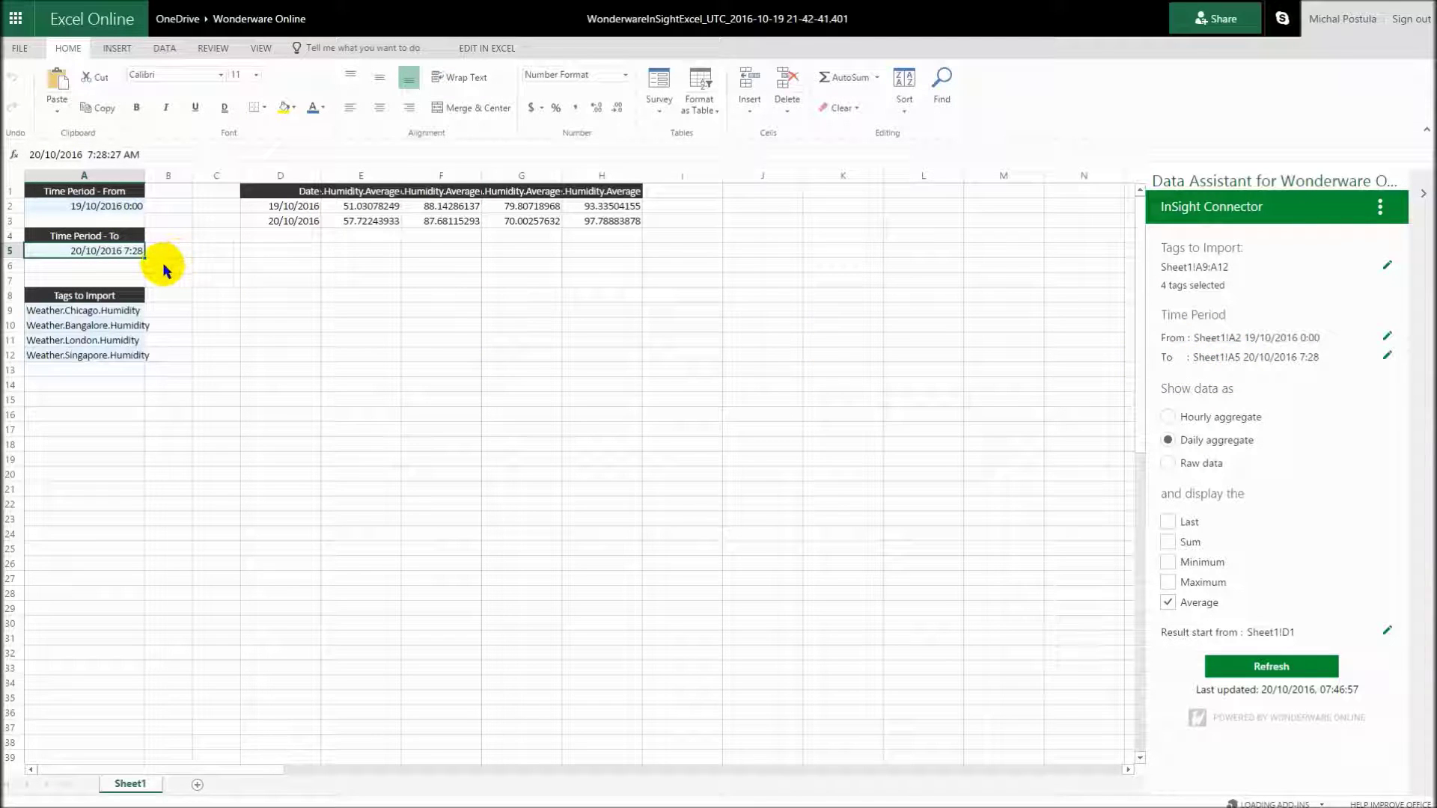
click(161, 206)
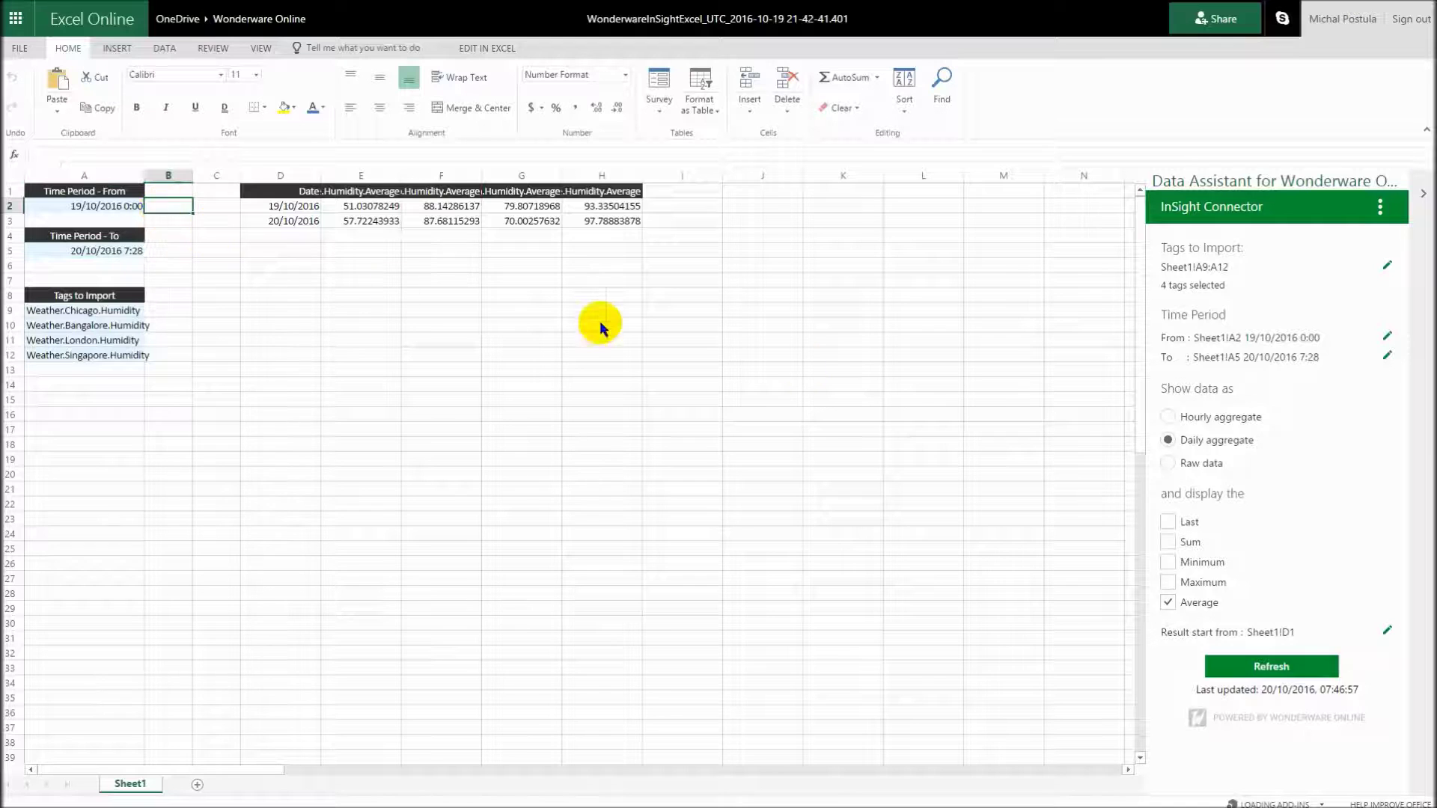
click(1333, 356)
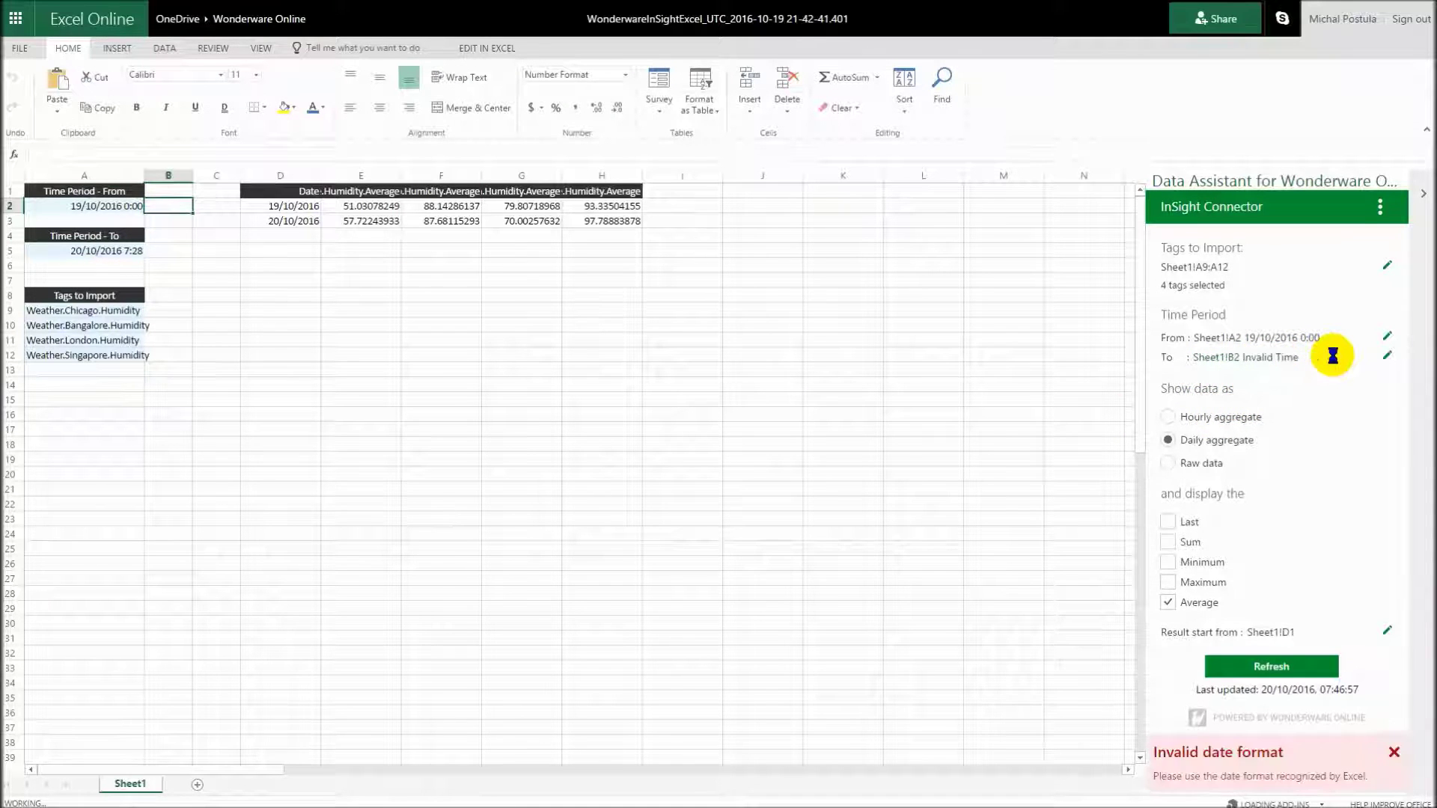
click(93, 250)
key(ctrl+c)
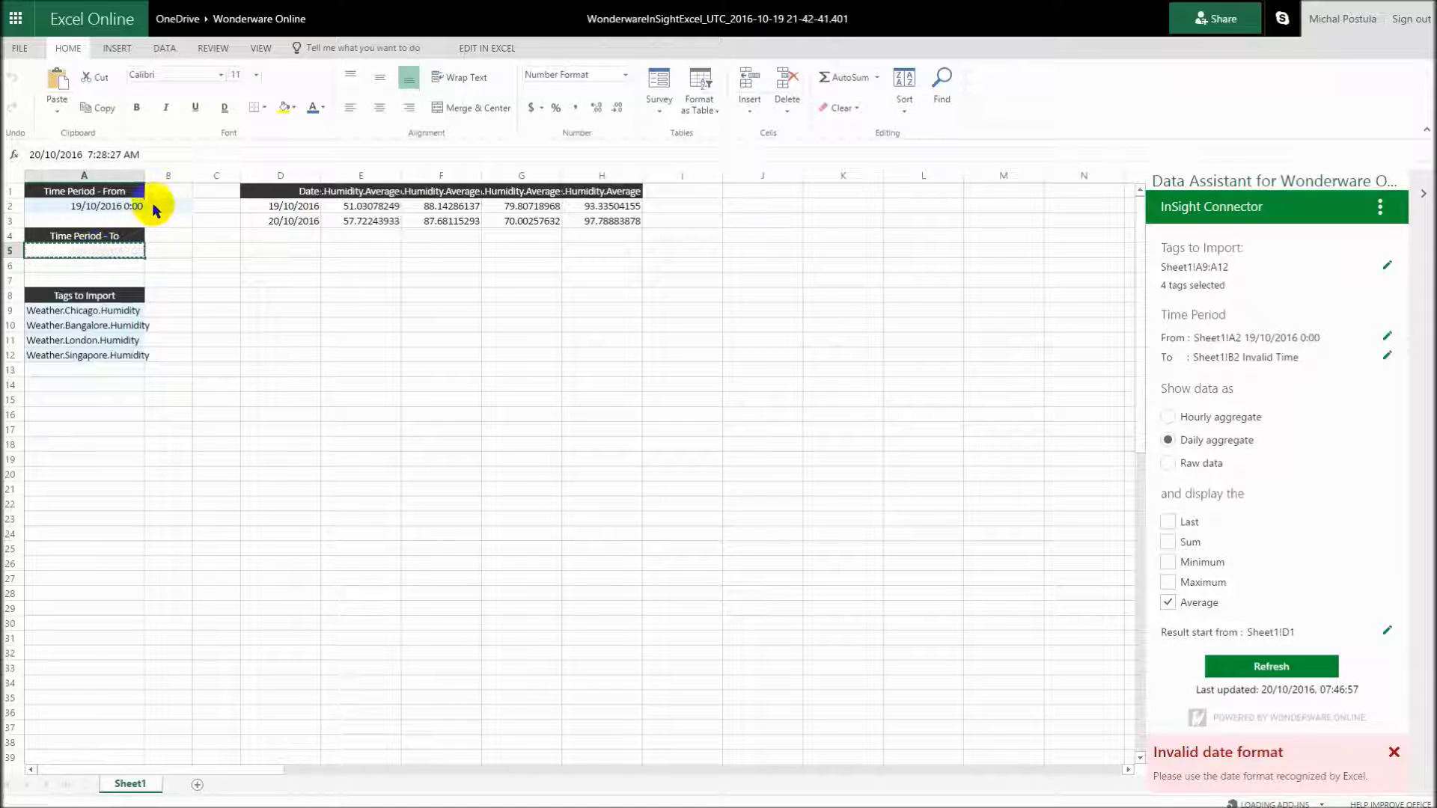
click(153, 206)
key(ctrl+v)
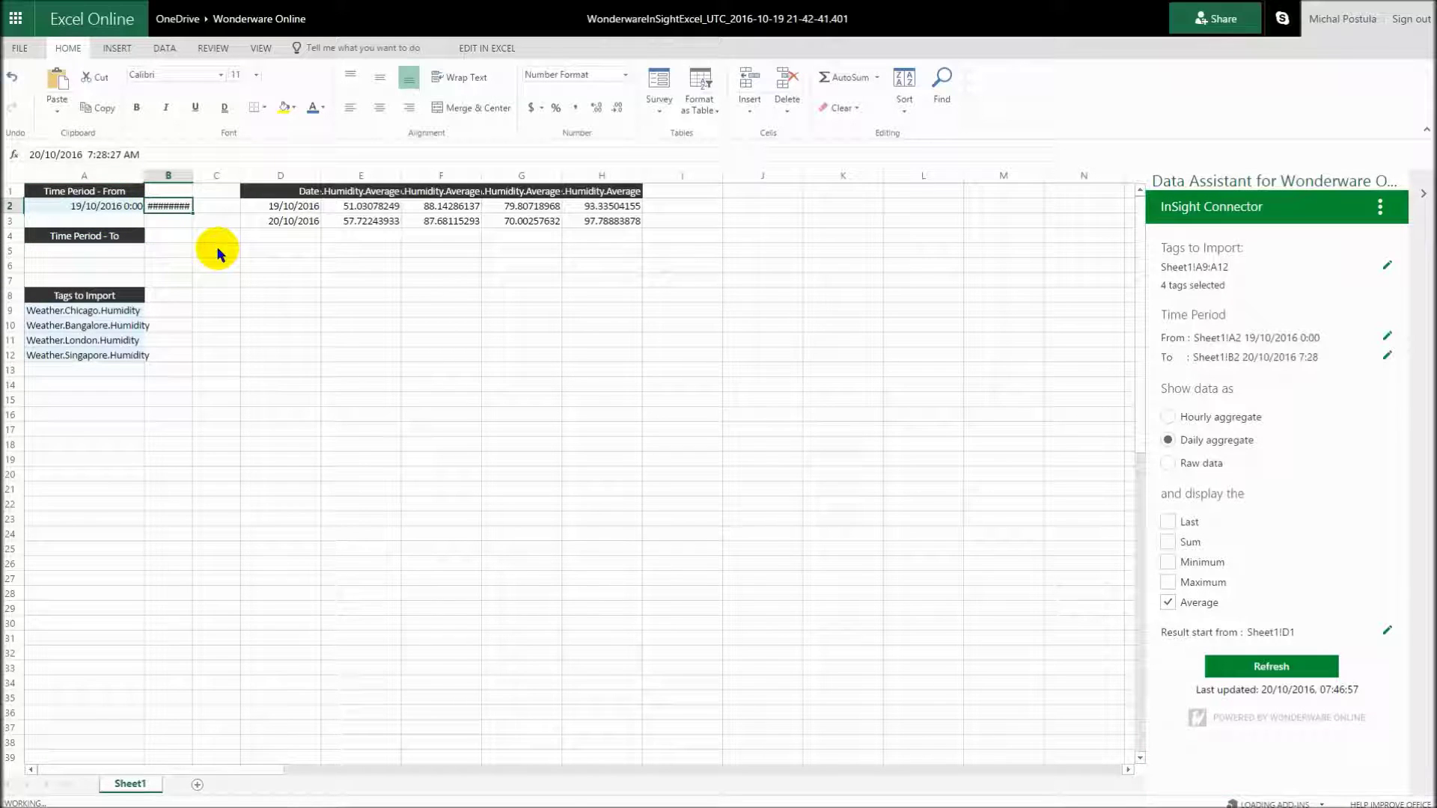
double_click(193, 175)
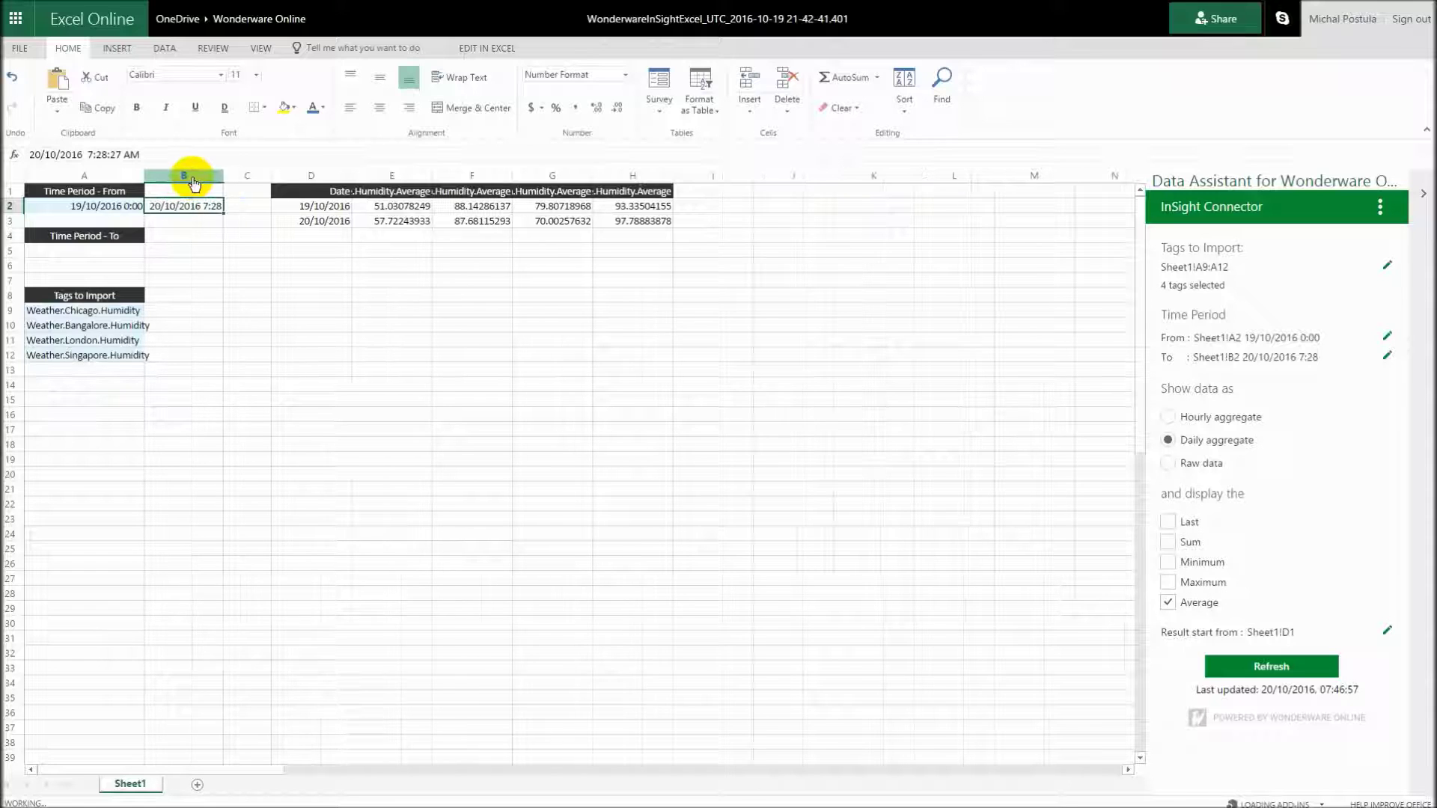
click(193, 251)
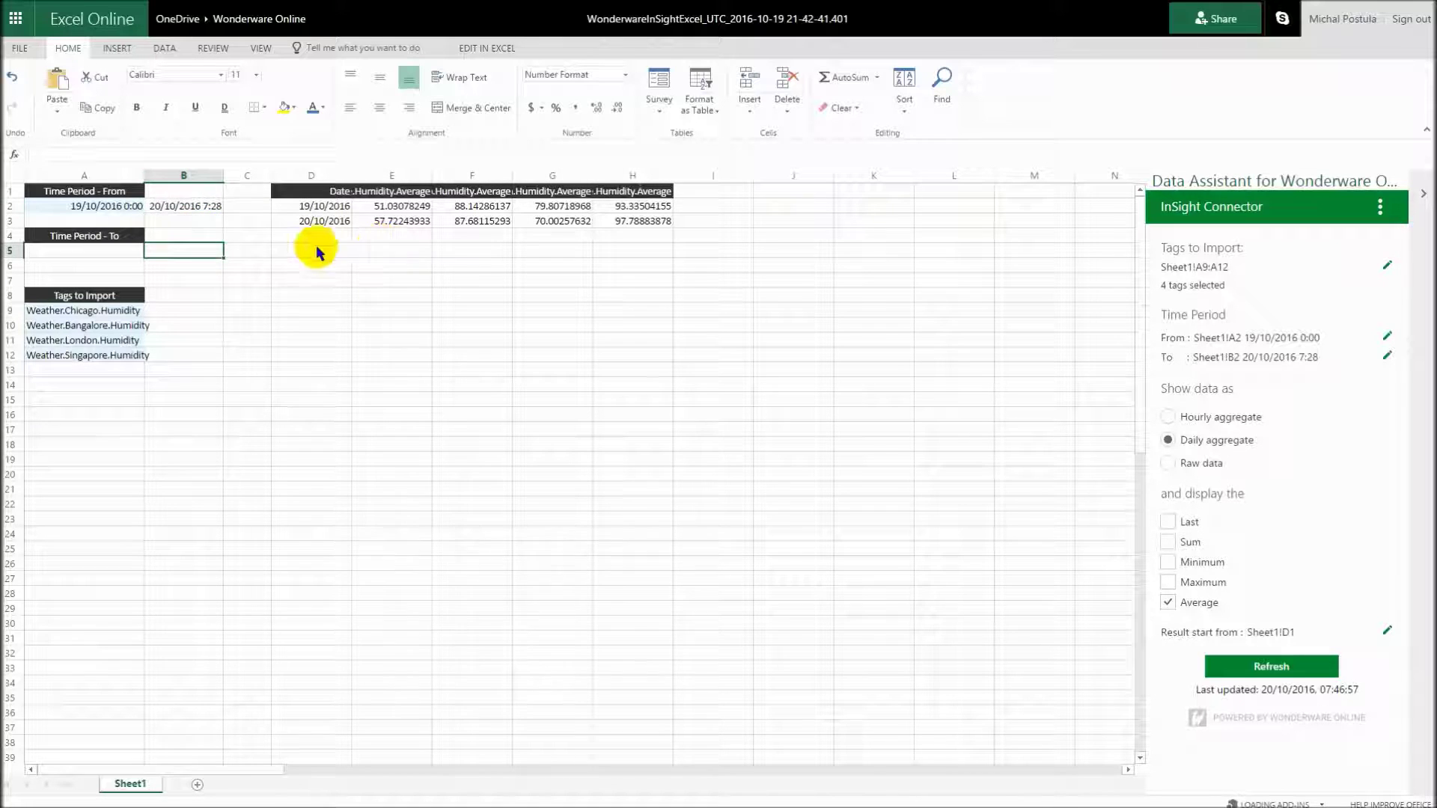
Step: Move the Time Period - To label into B1 and extend the tag range down to A23
click(124, 229)
key(ctrl+c)
click(163, 190)
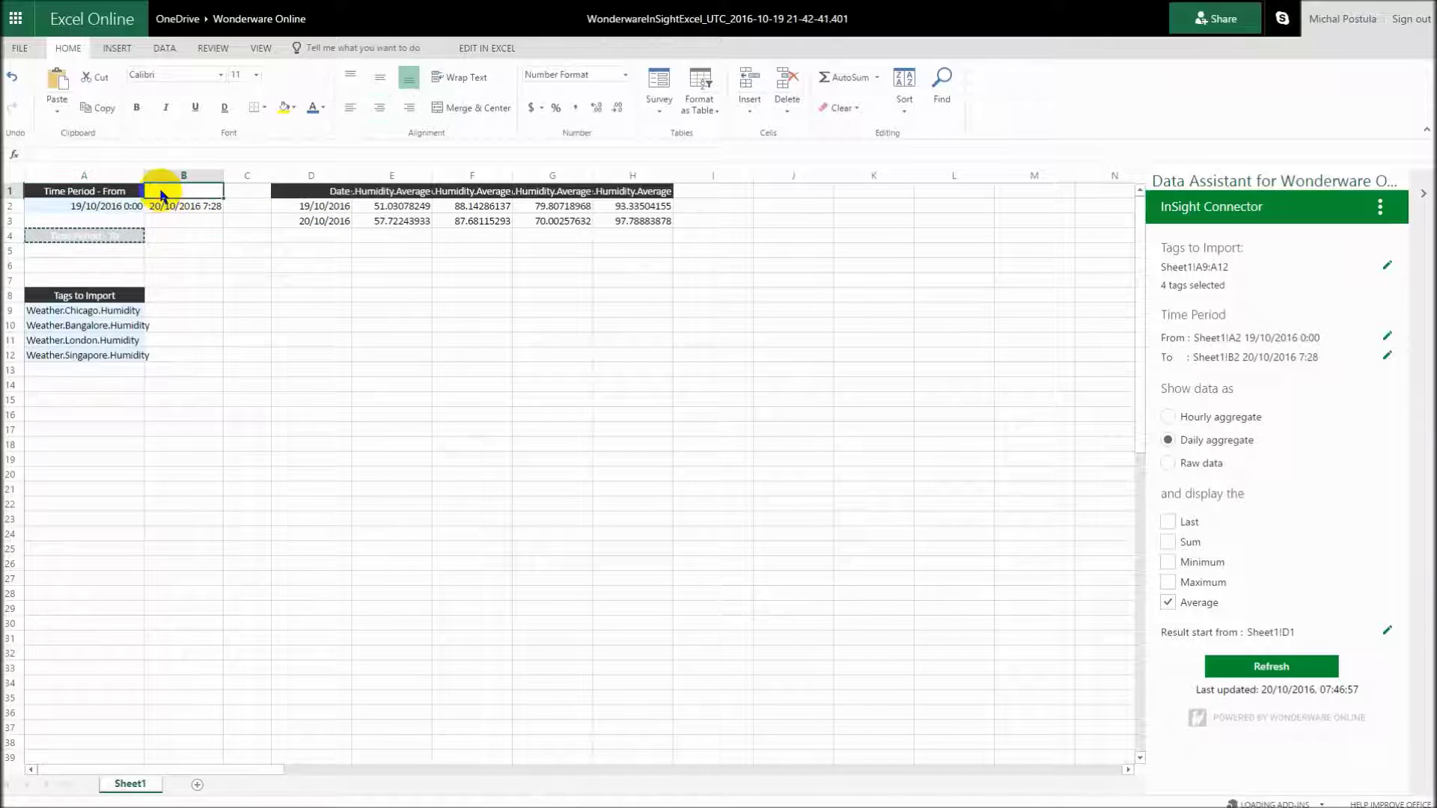
key(ctrl+v)
click(203, 237)
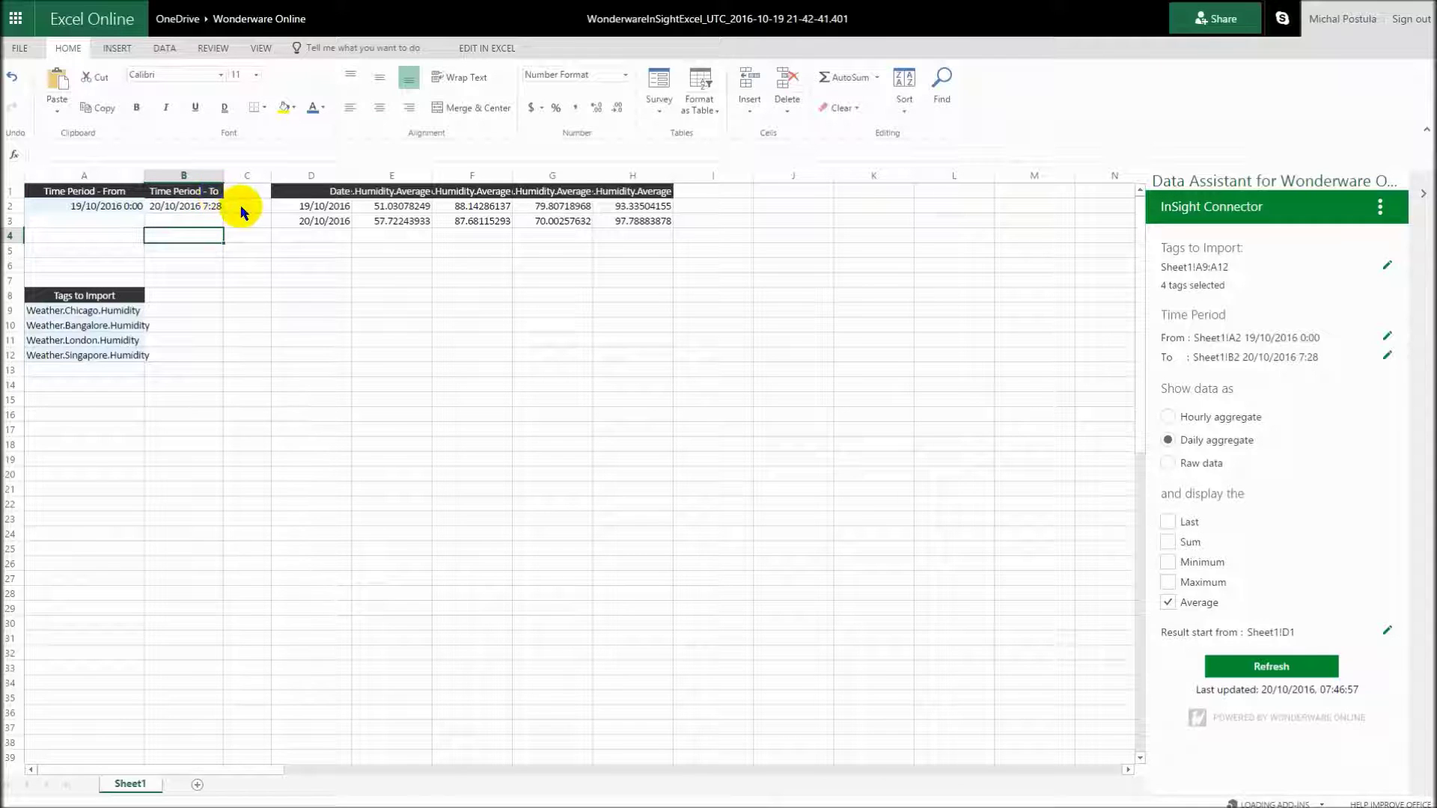
drag(100, 314, 108, 516)
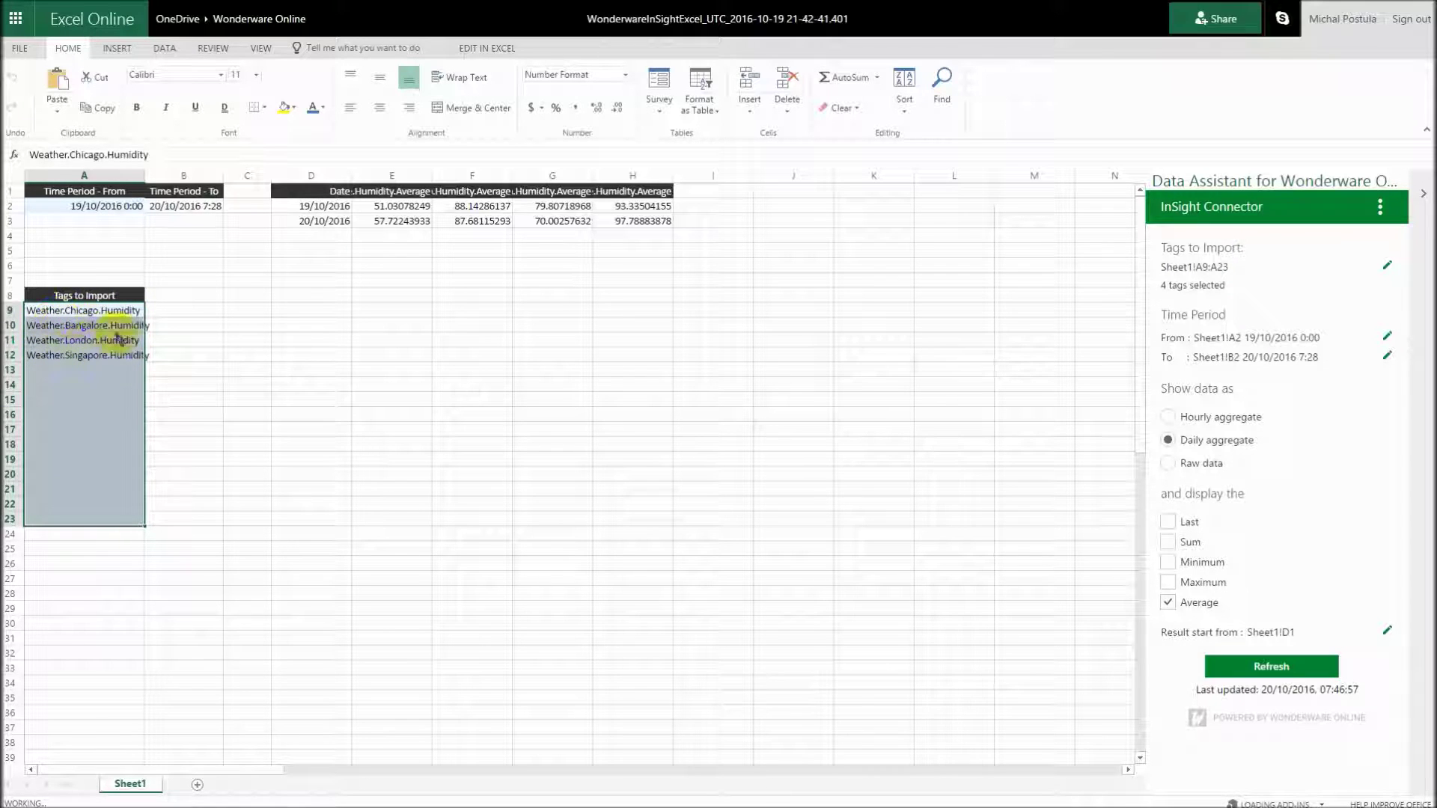
Step: Confirm the A9:A23 tag range and select empty cell A13 below the existing tags
click(73, 328)
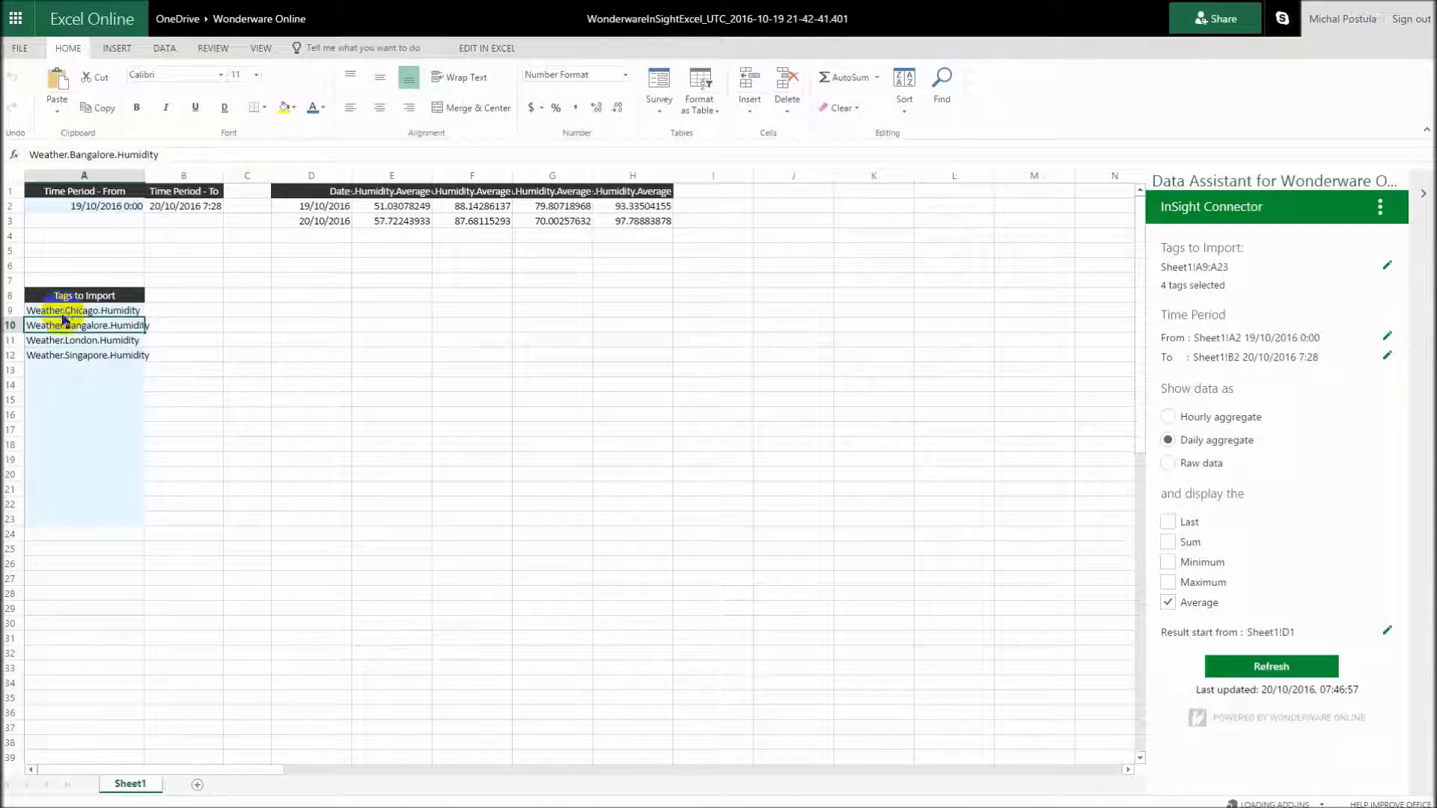
click(75, 371)
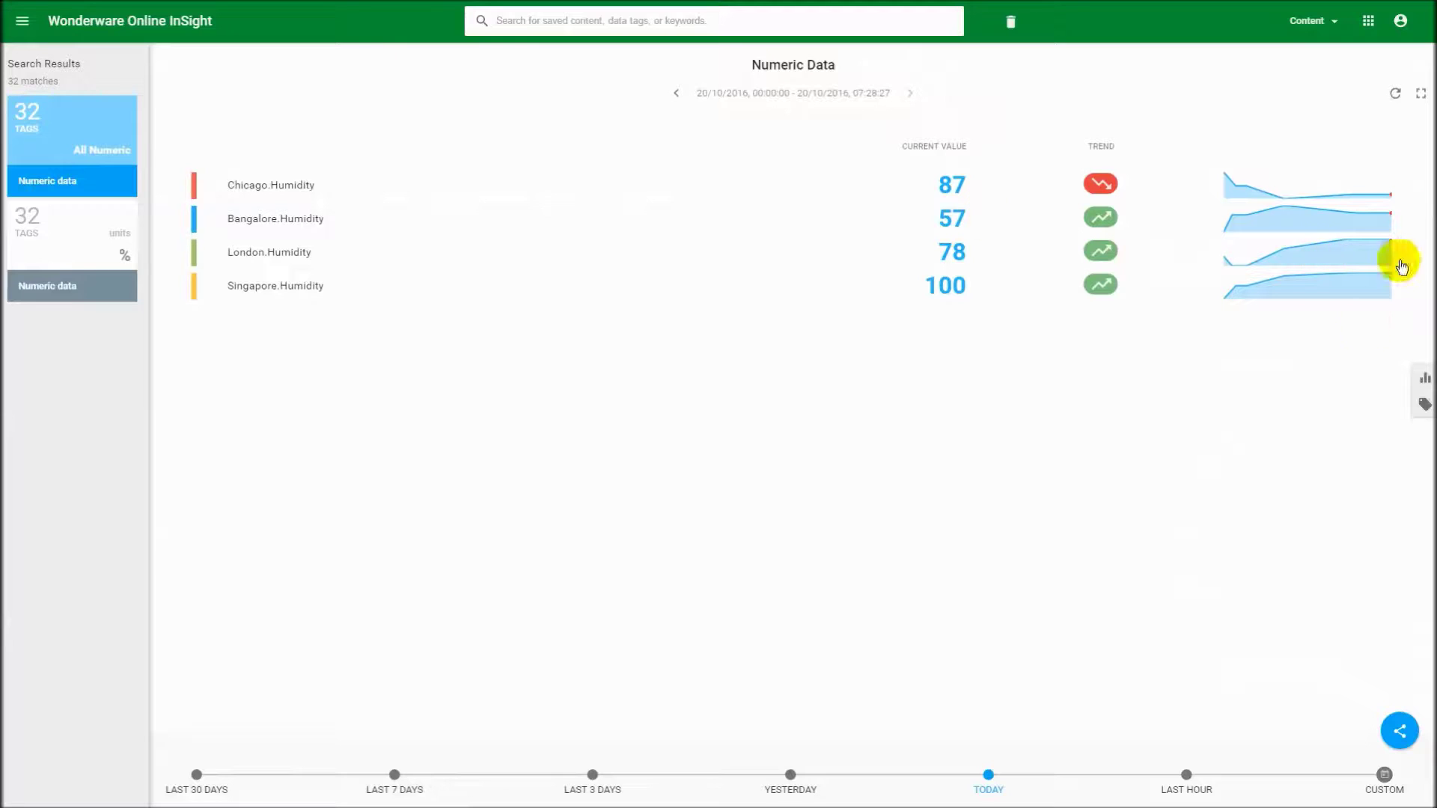
click(1419, 408)
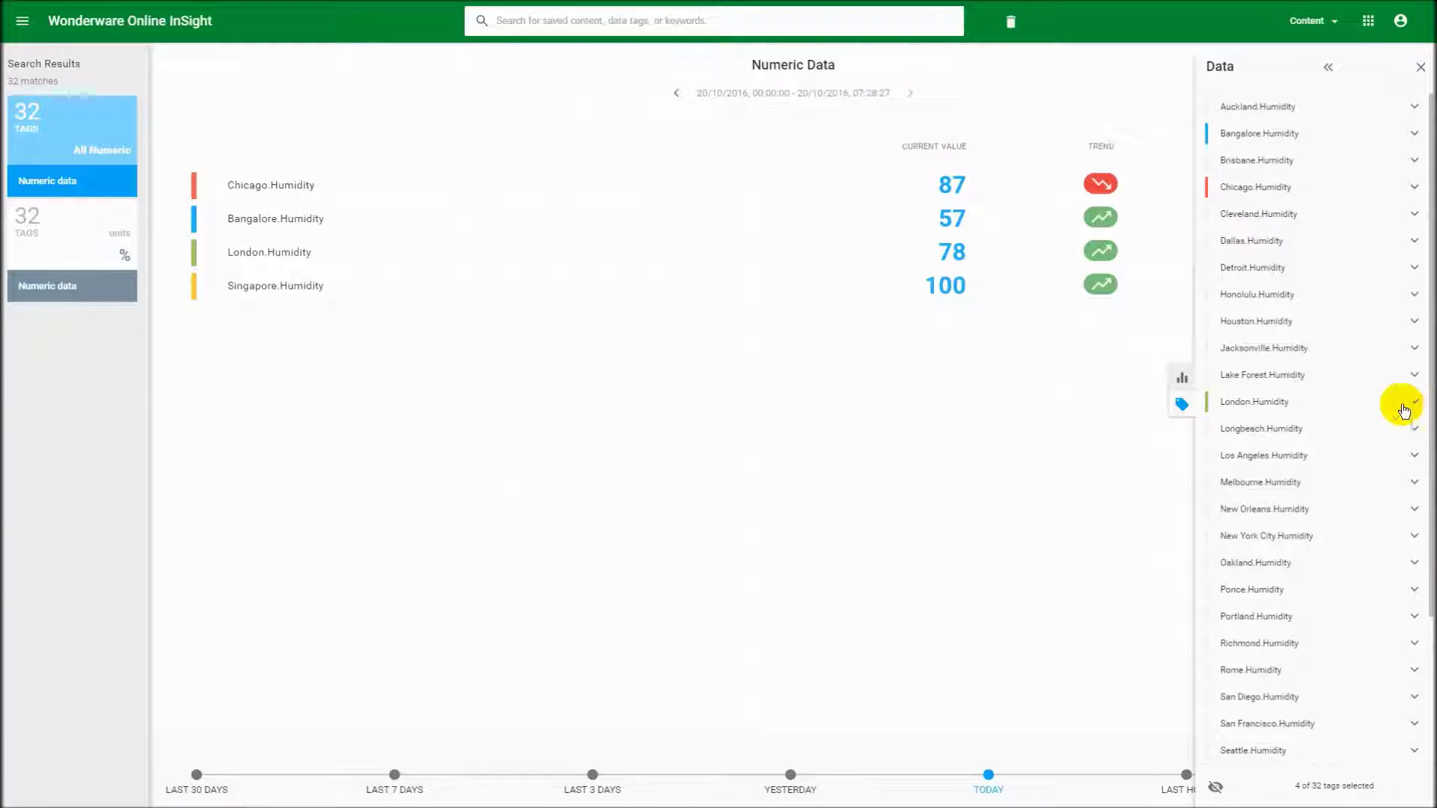
click(1412, 269)
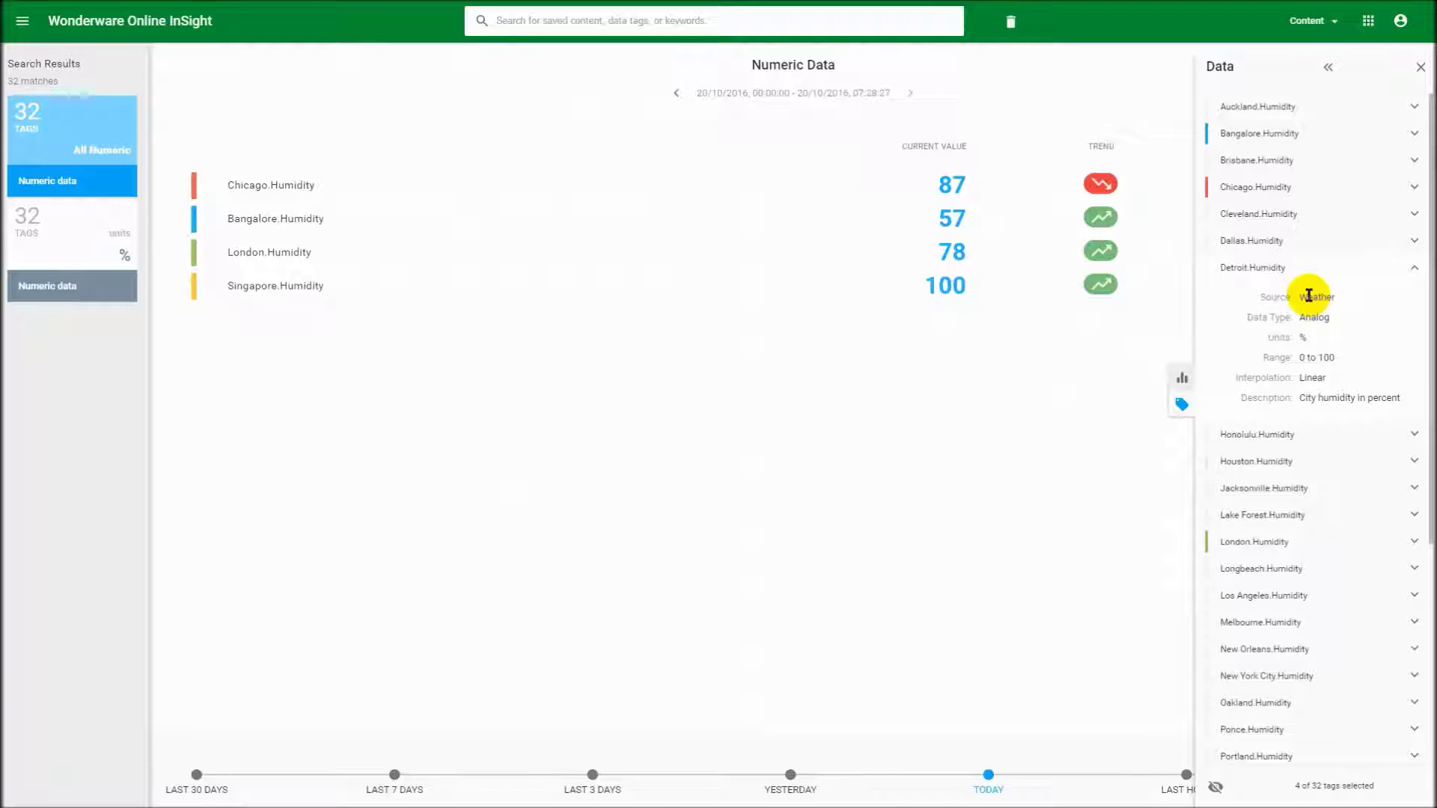
double_click(1311, 297)
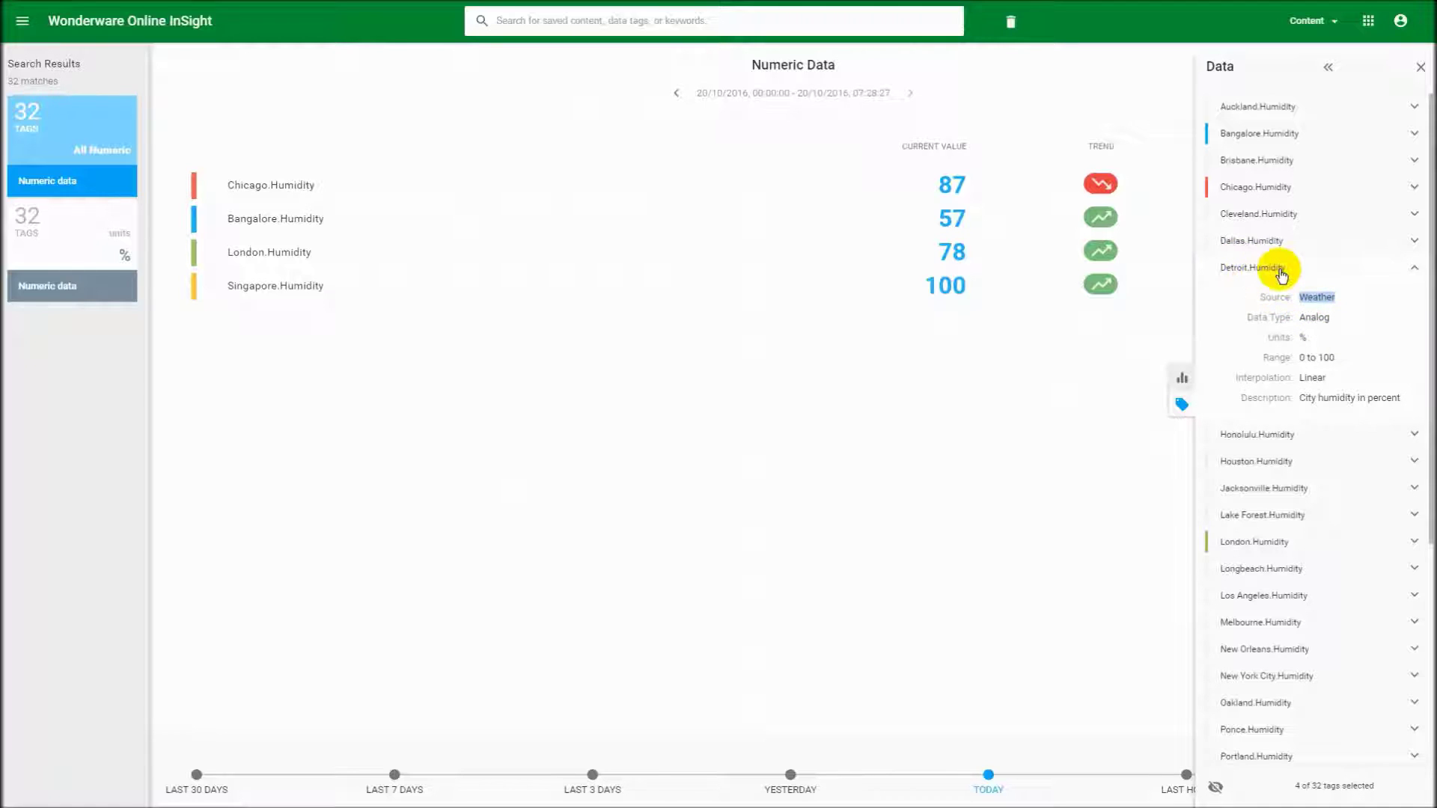
click(1024, 398)
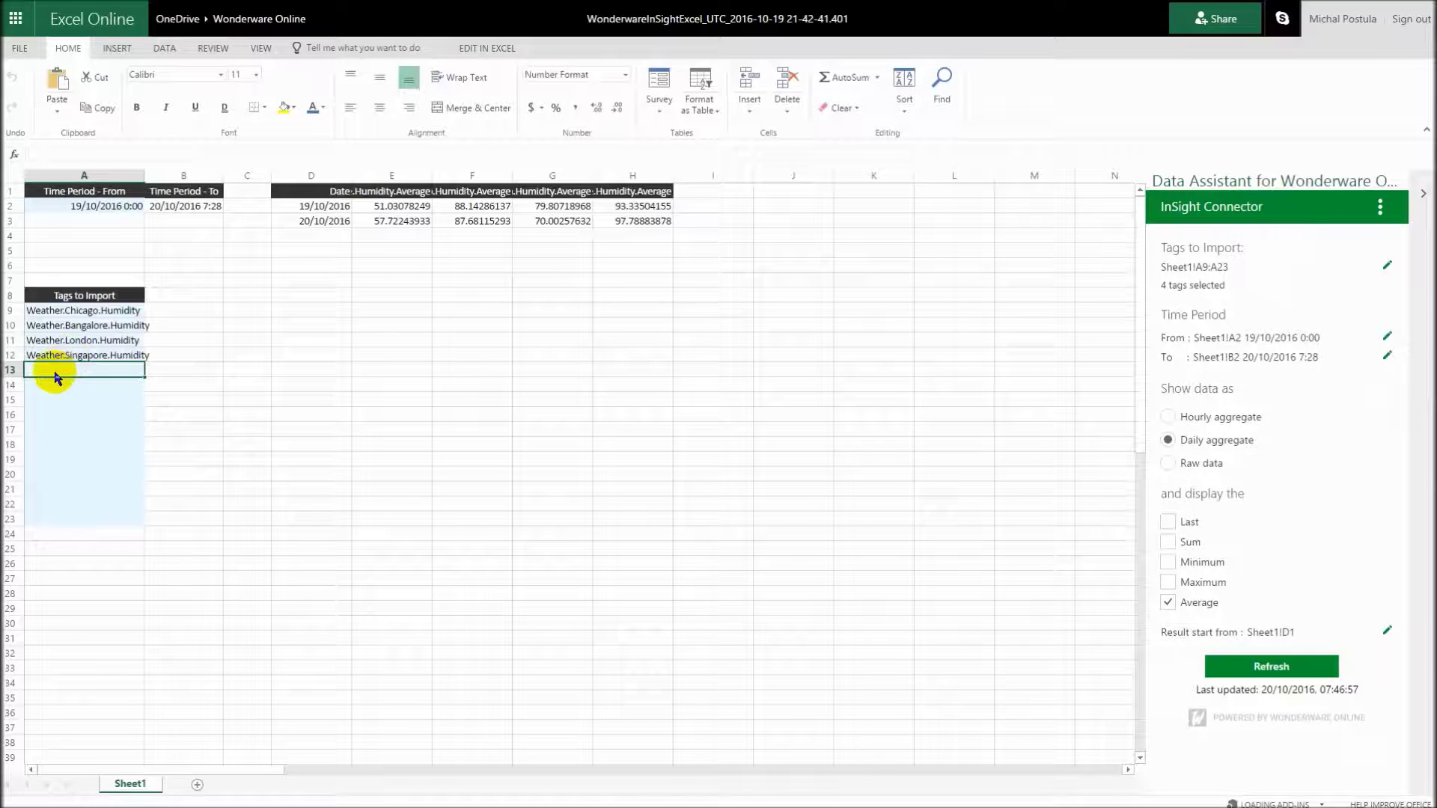
Step: Enter Weather.Detroit.Humidity in cell A13 as the fifth tag
double_click(55, 370)
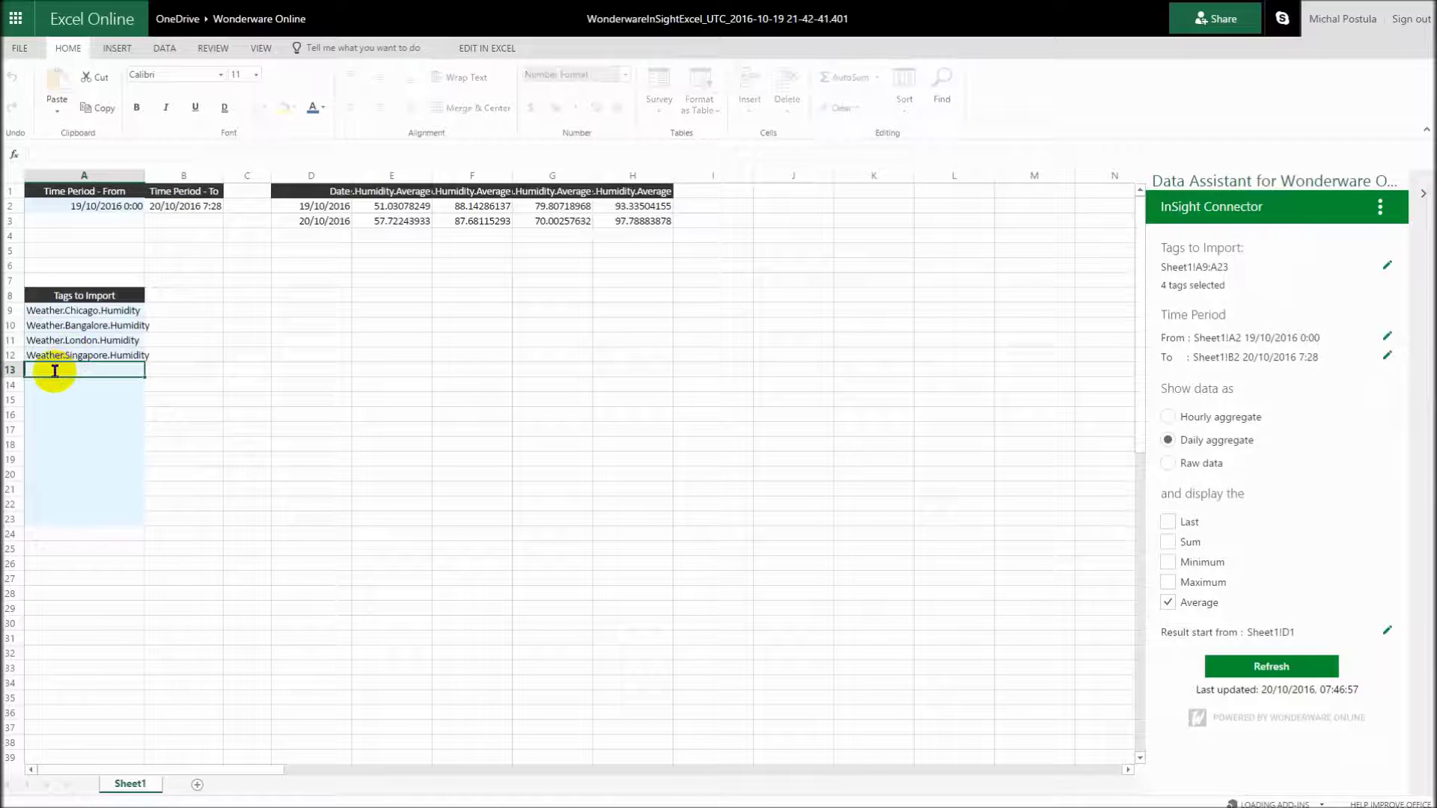
text(Weather)
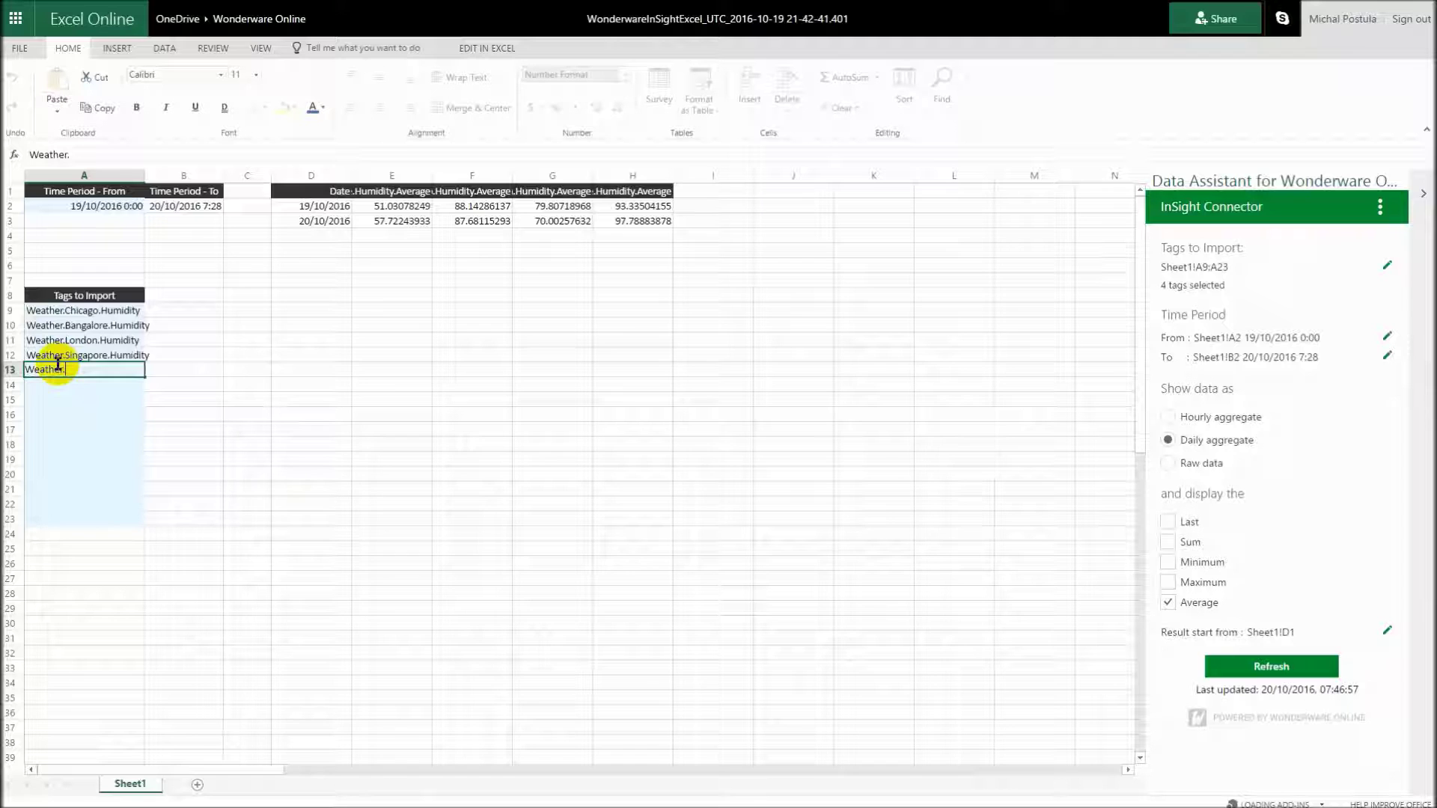
text(.Detroit.Humidity)
key(Return)
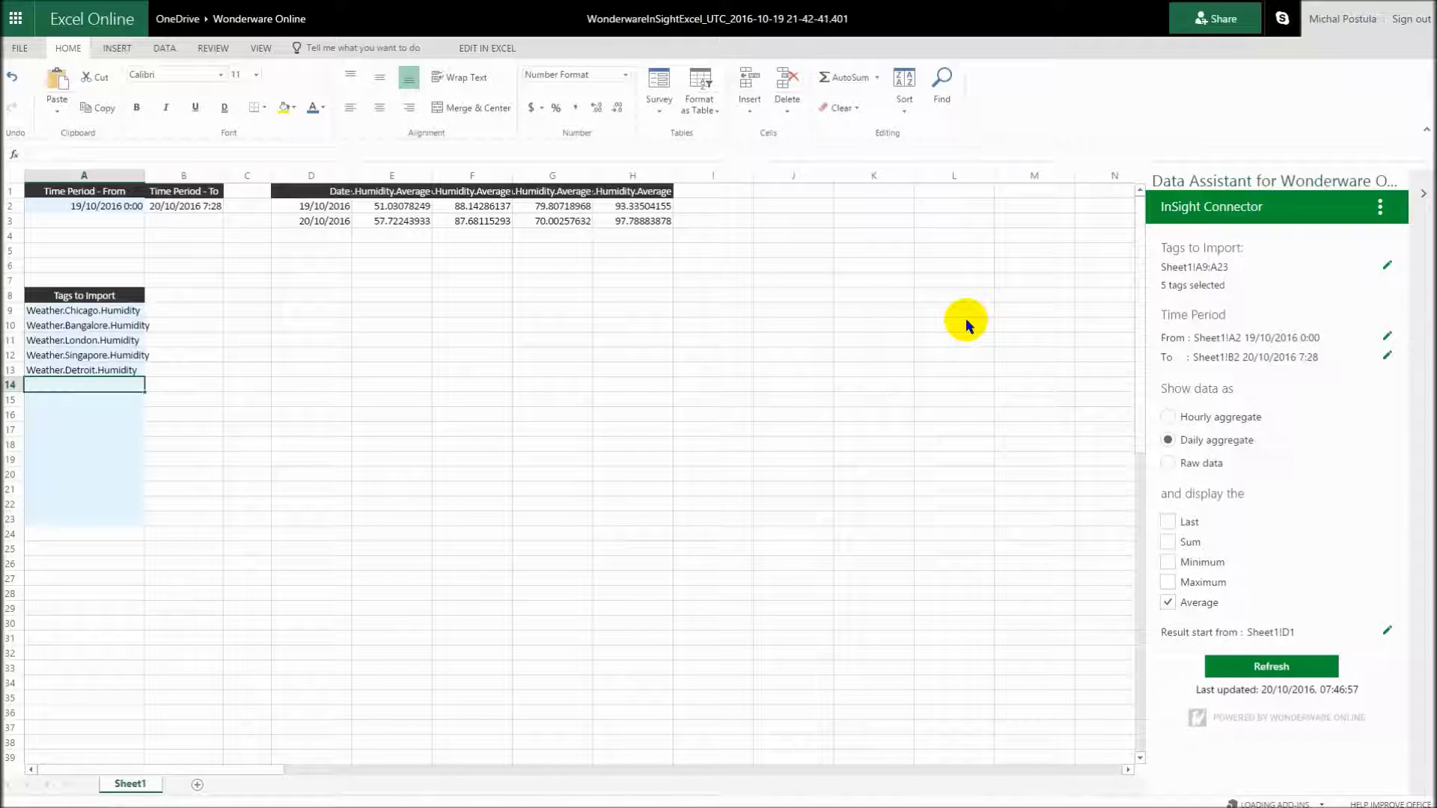
Step: Clear all contents from the old results in D1:H3
click(303, 193)
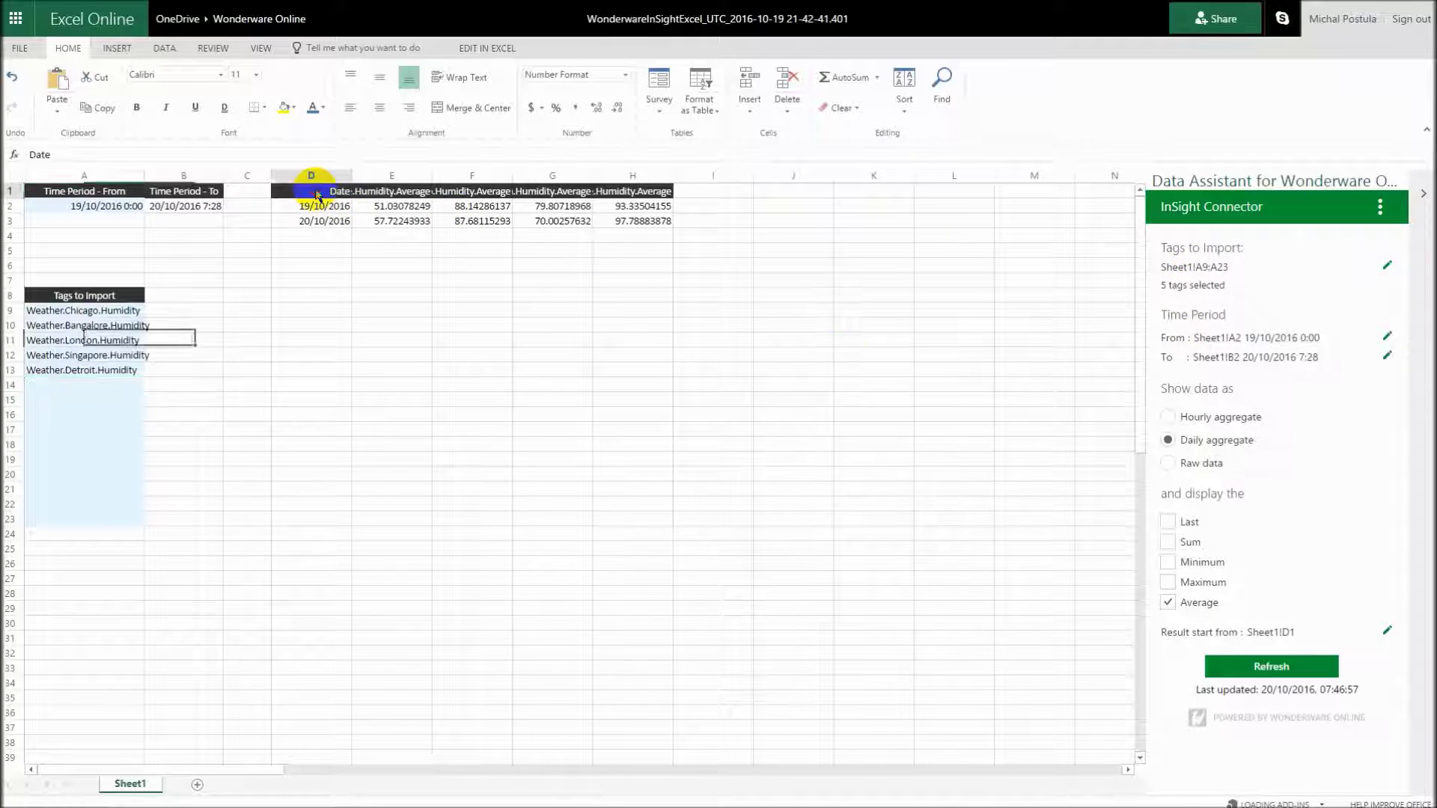
drag(303, 192, 607, 221)
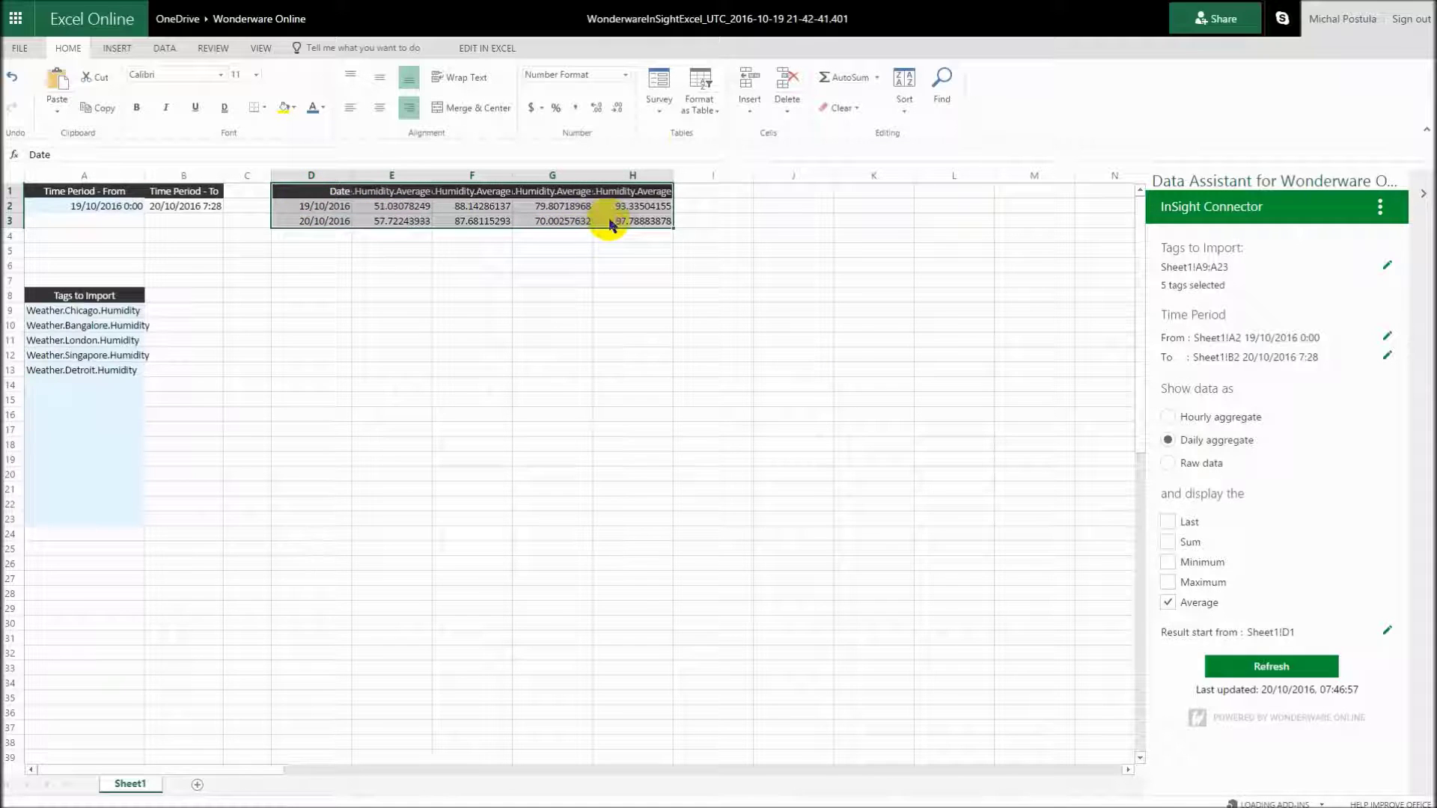
click(855, 109)
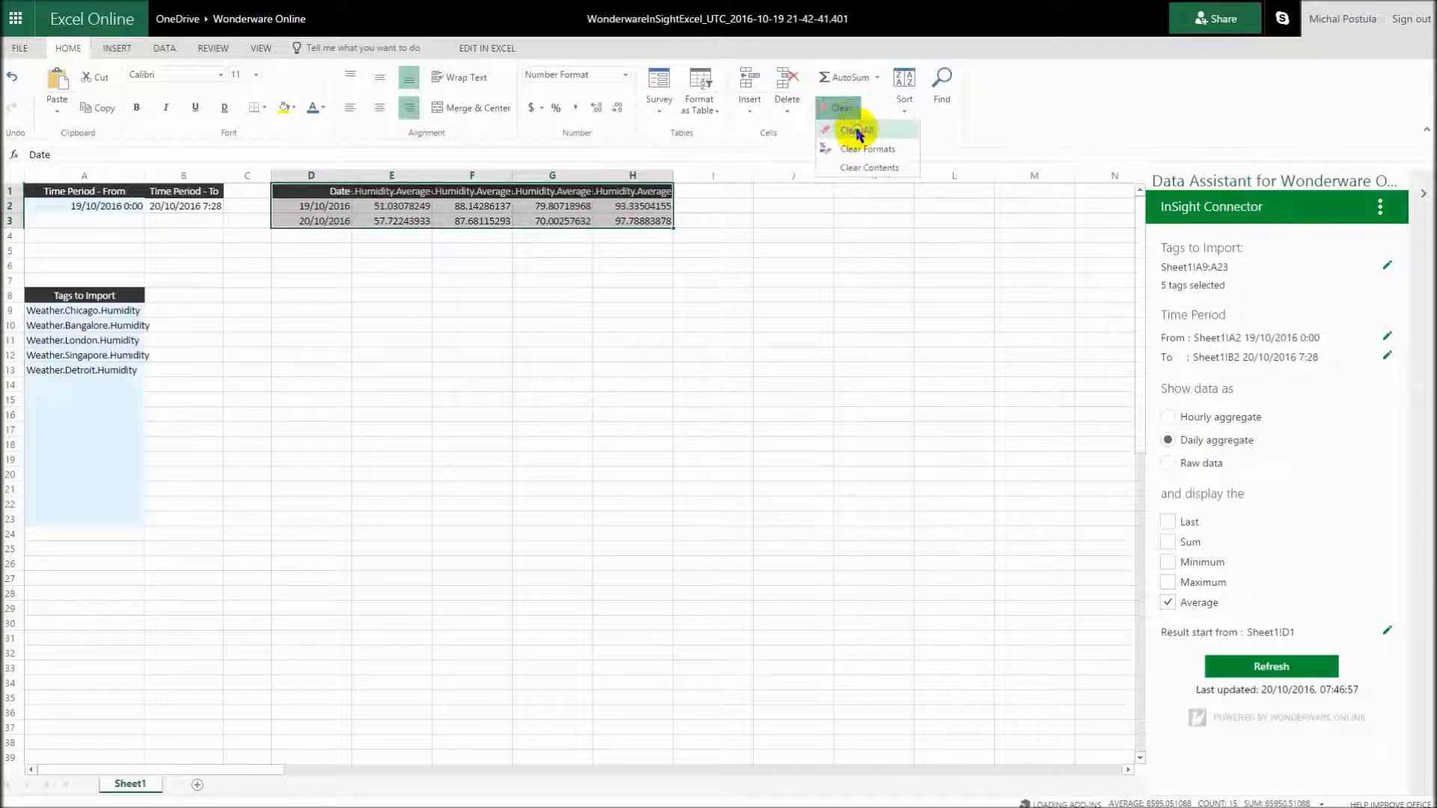
click(864, 167)
click(542, 340)
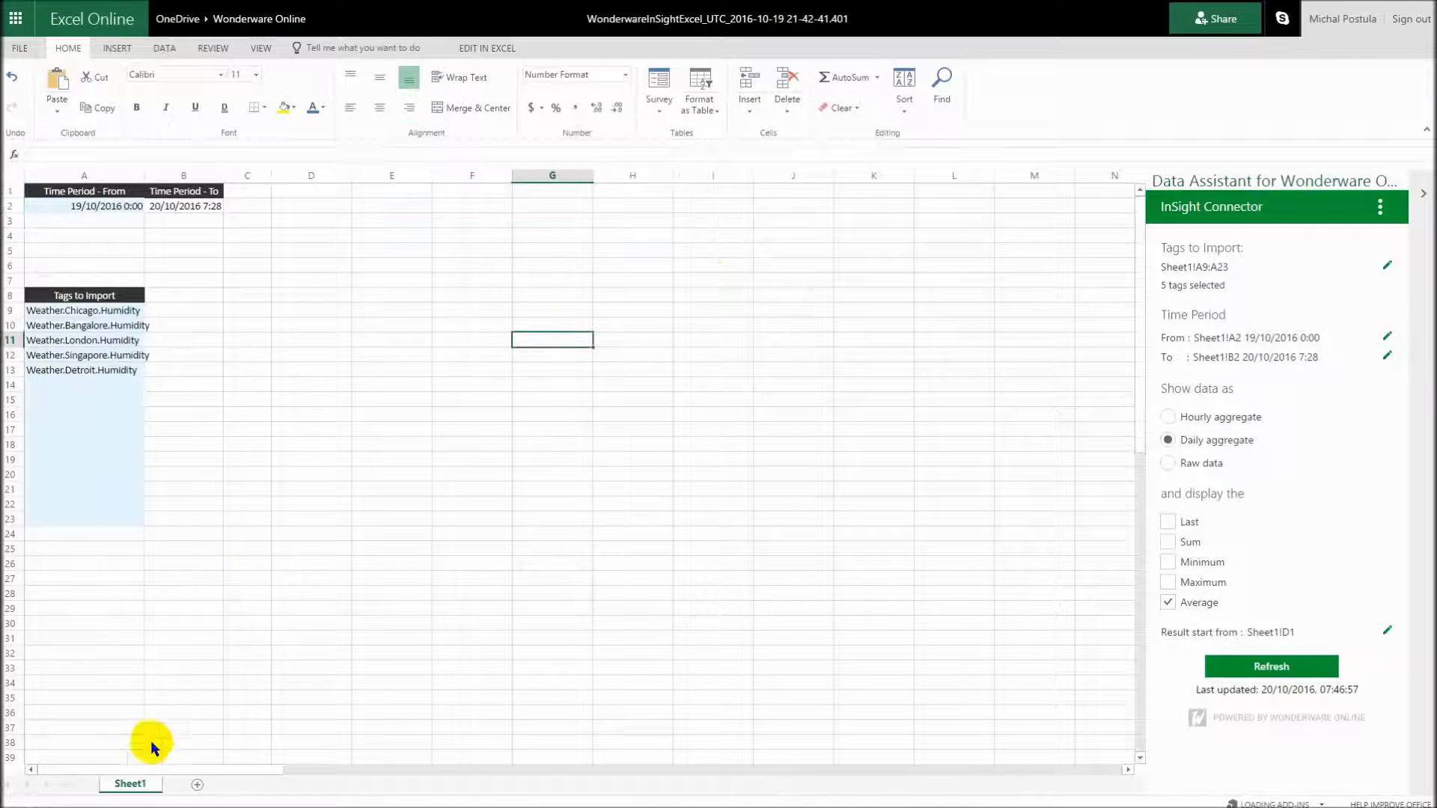
Step: Add a new worksheet and rename it to Data
click(199, 786)
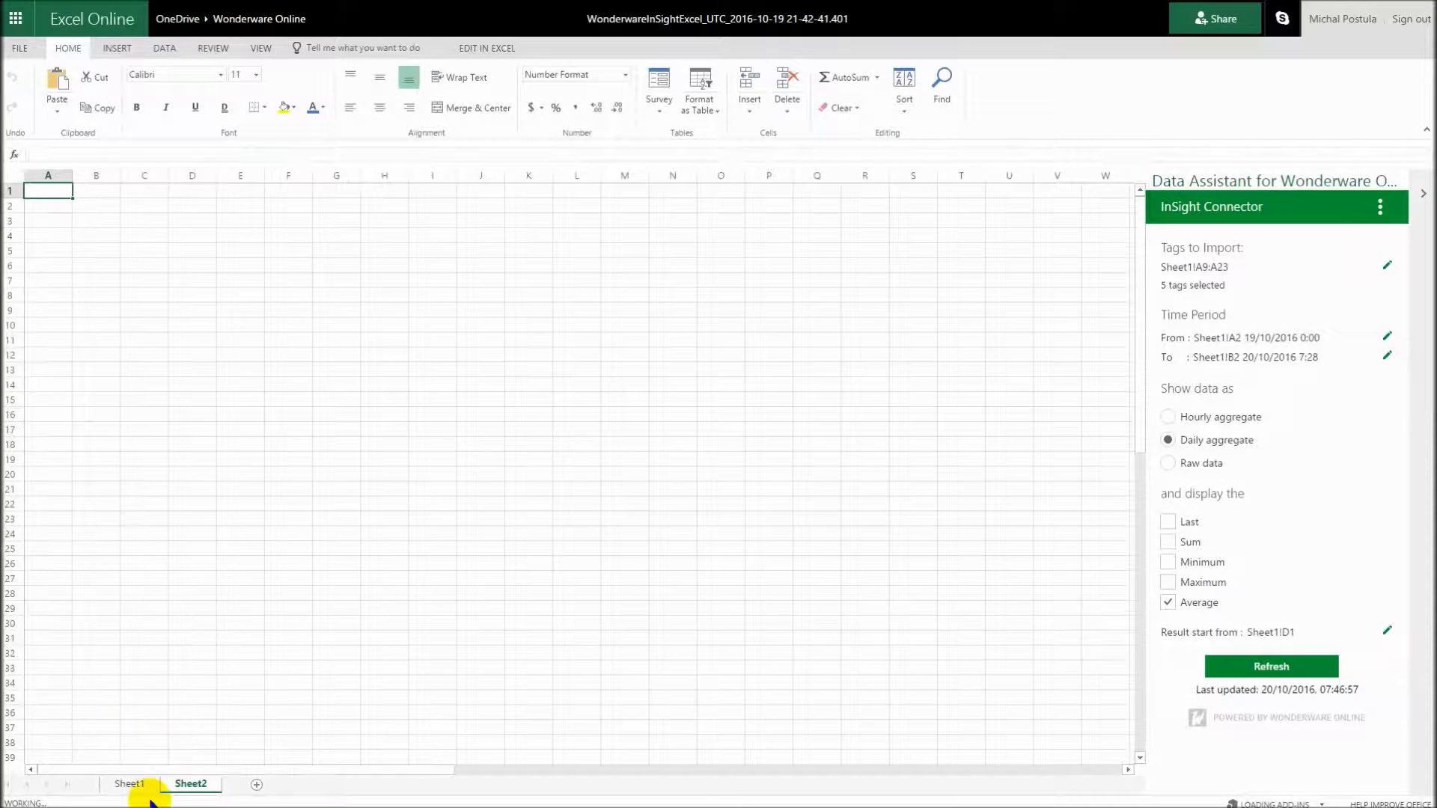
right_click(188, 790)
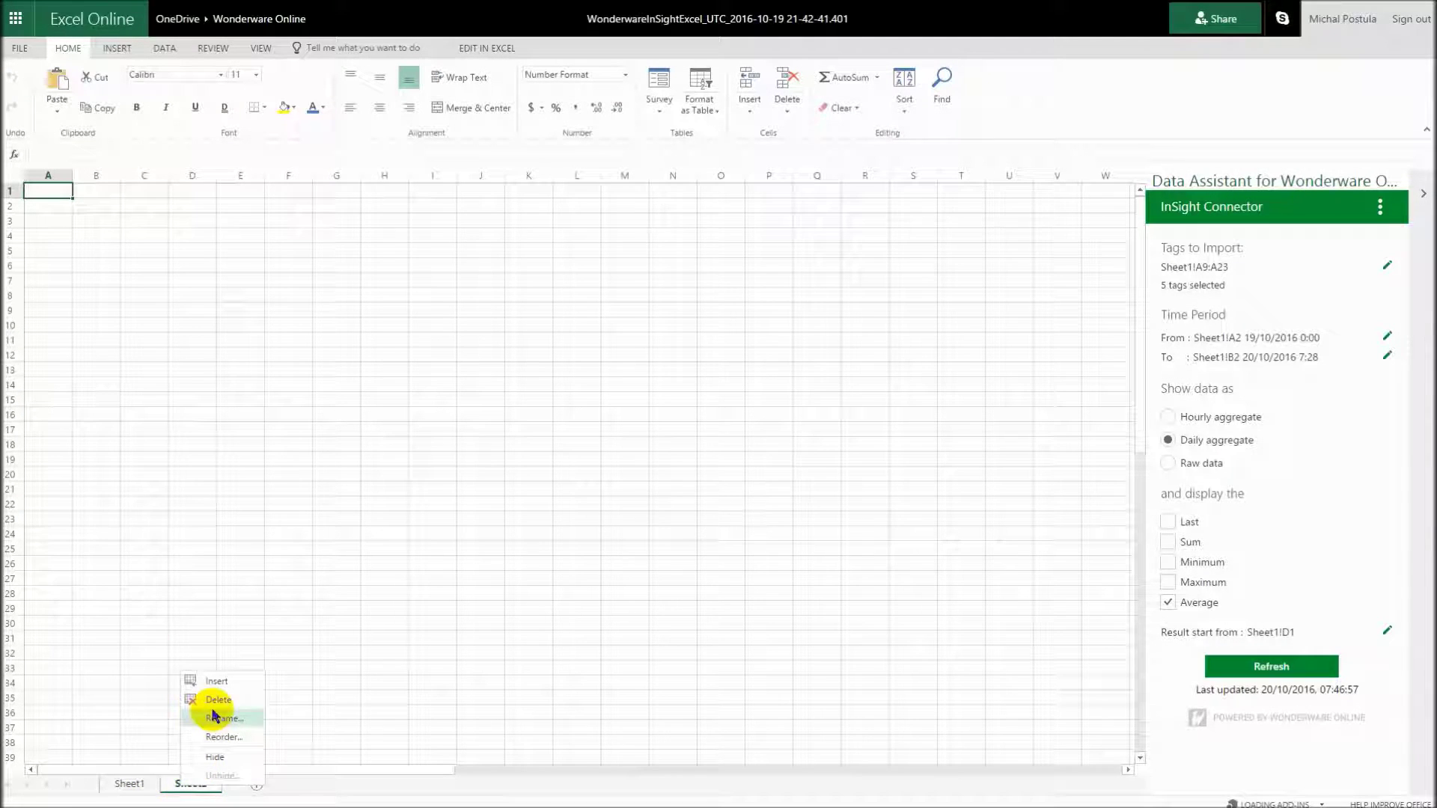
click(218, 719)
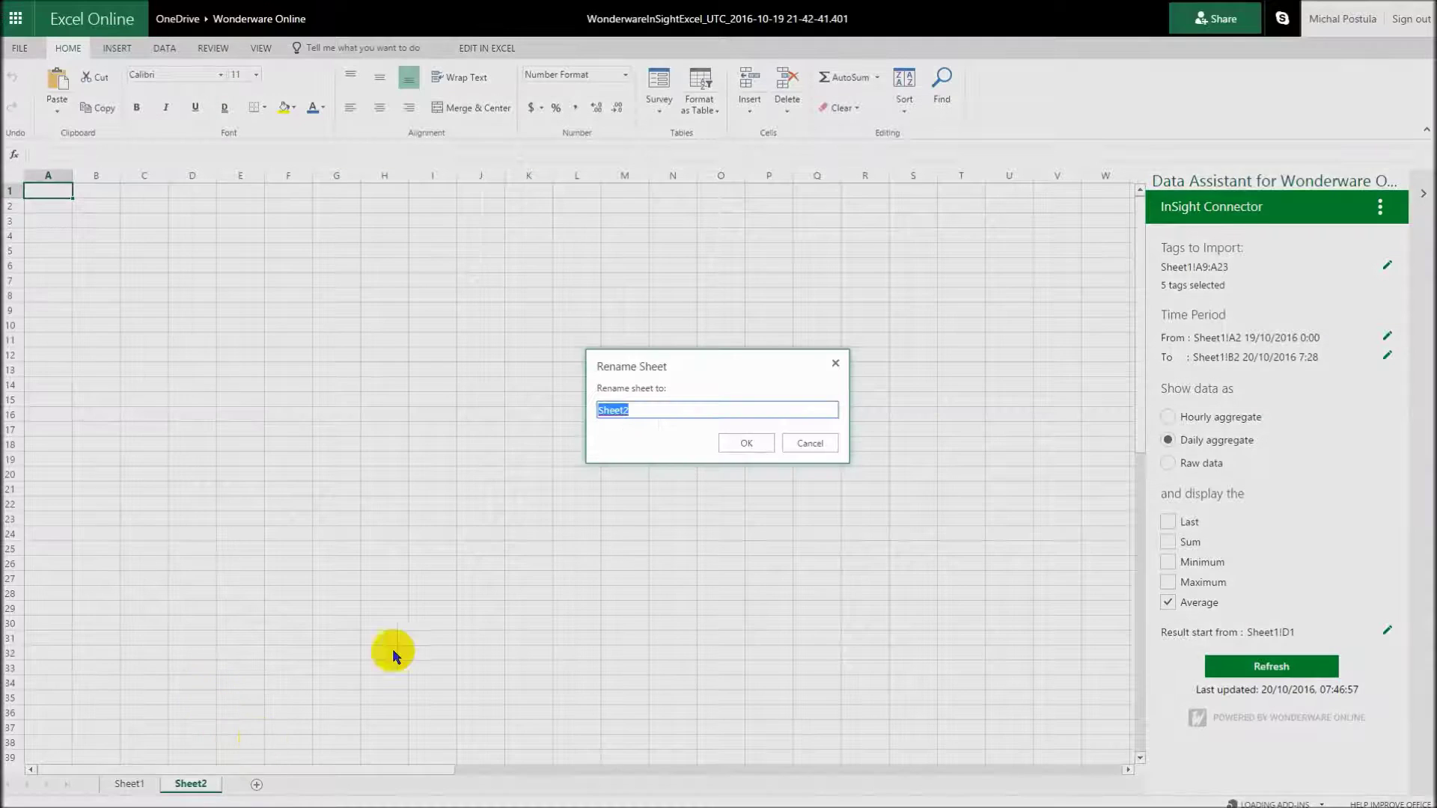
text(Data)
click(765, 442)
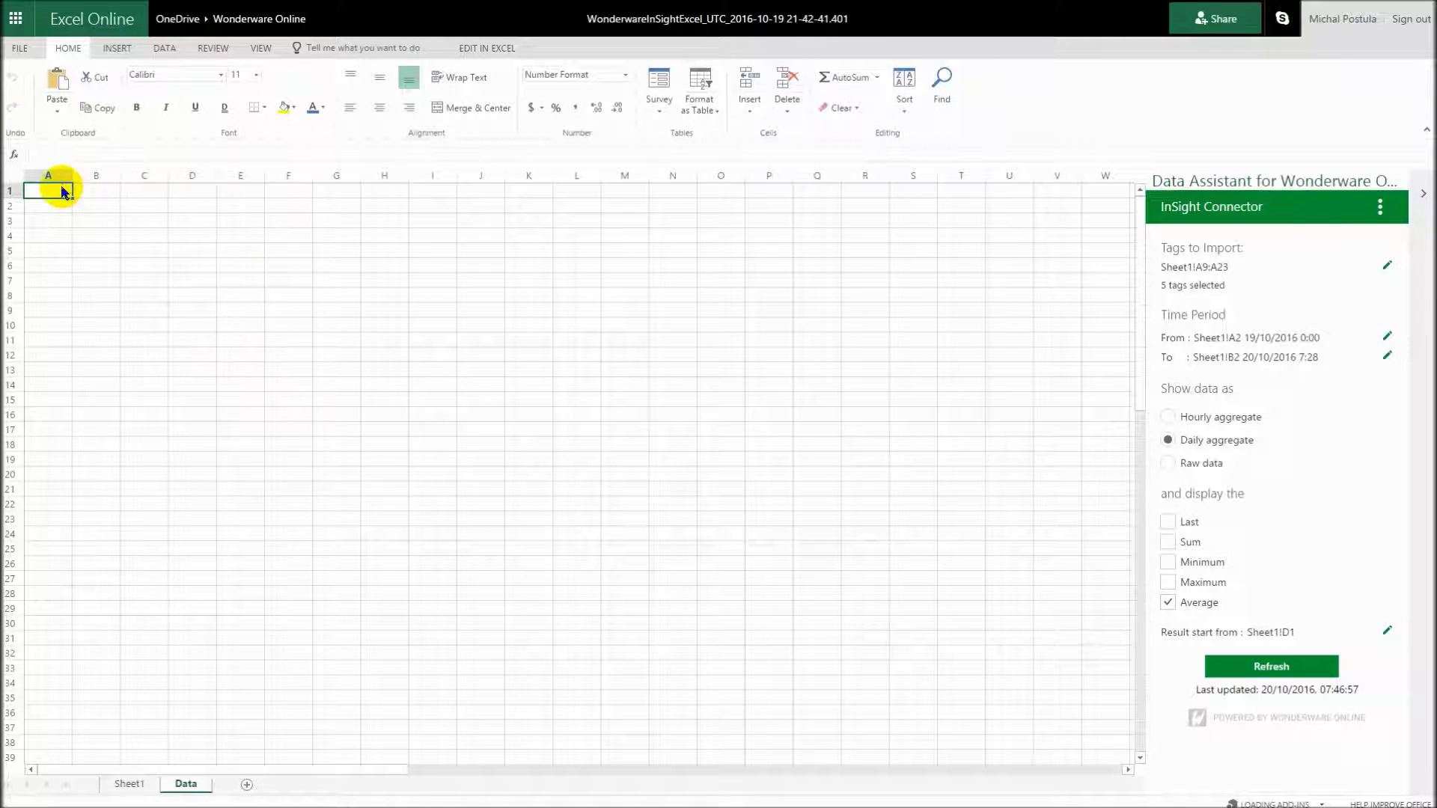
Step: Set Result start from to Data!A1, refresh the import, and return to Sheet1
click(1275, 634)
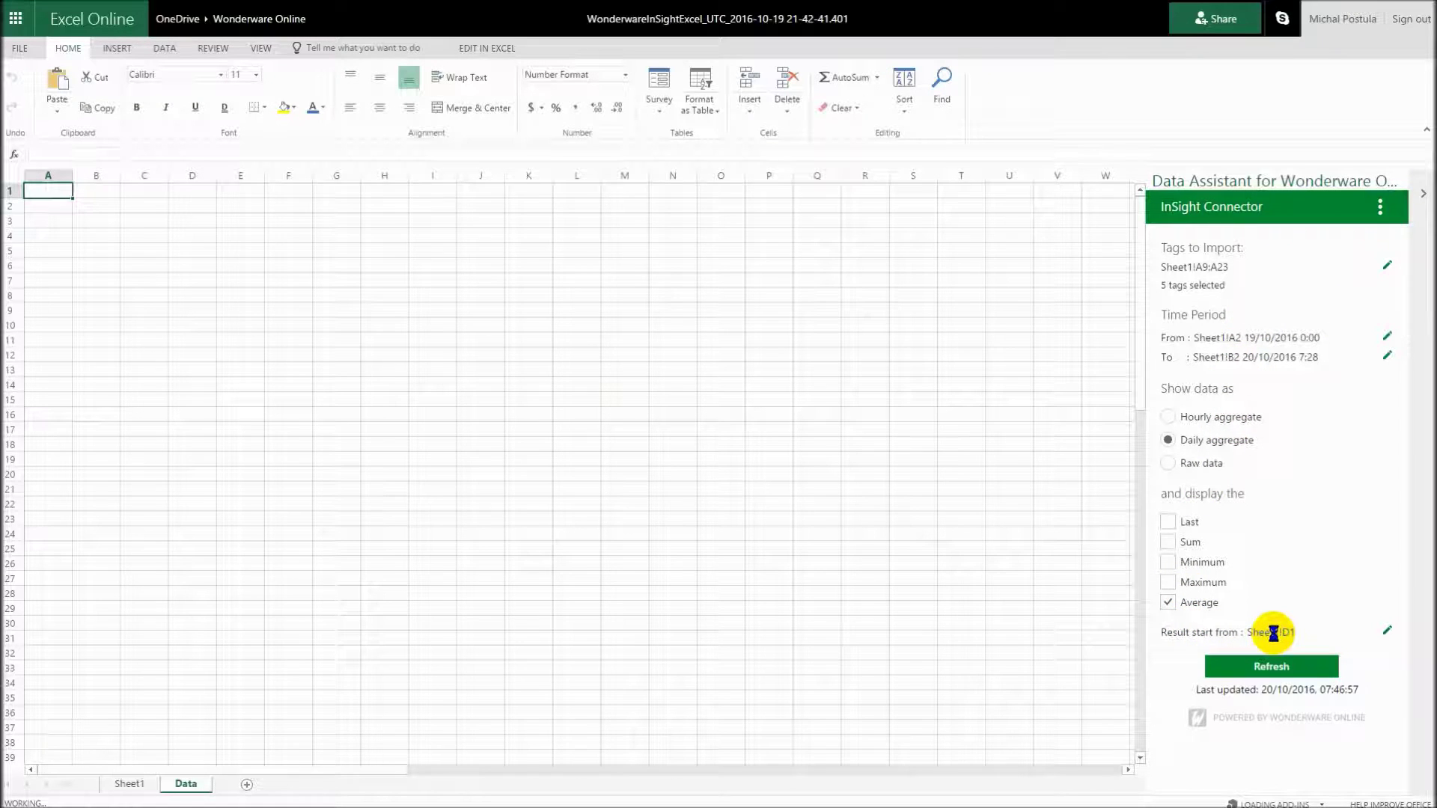
click(1273, 665)
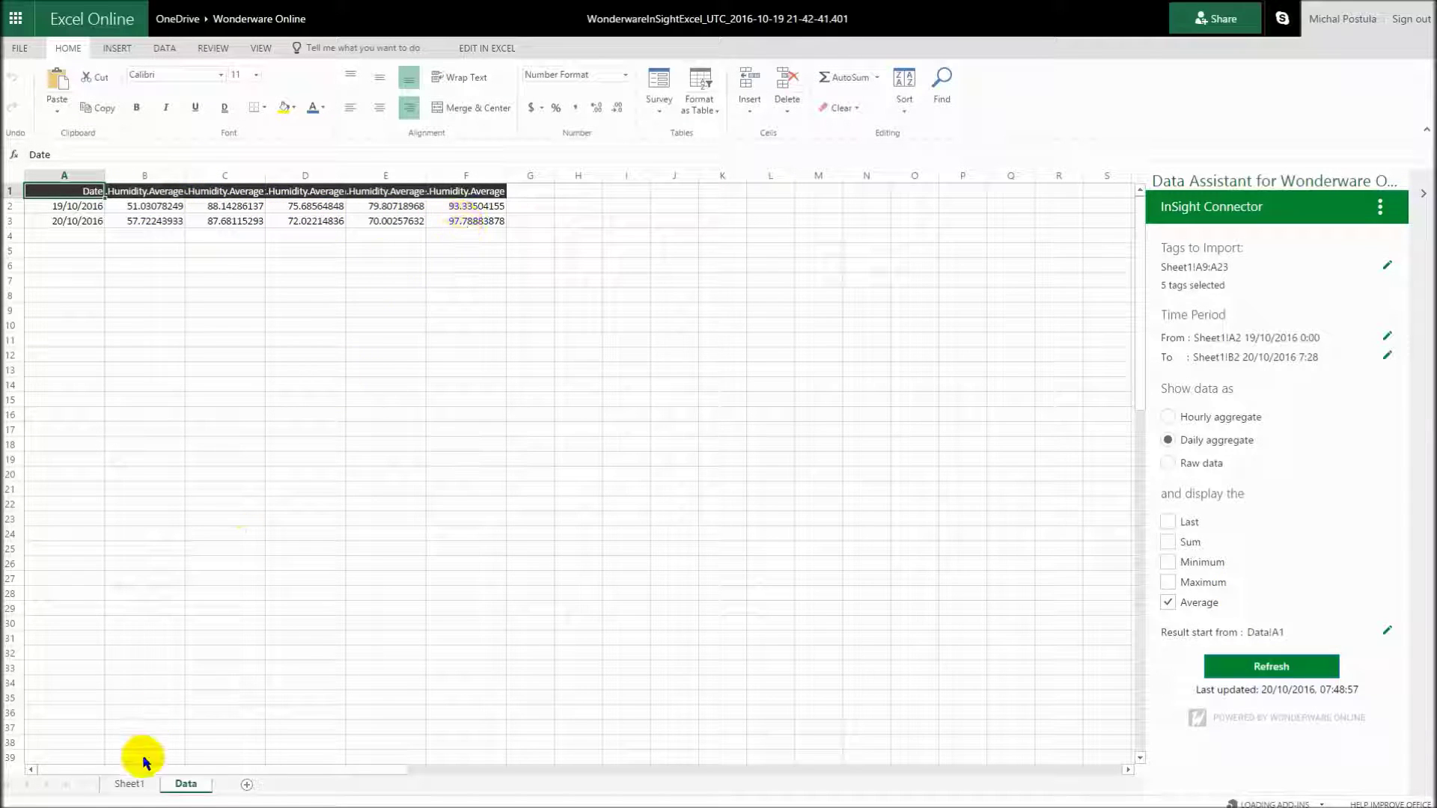
click(127, 786)
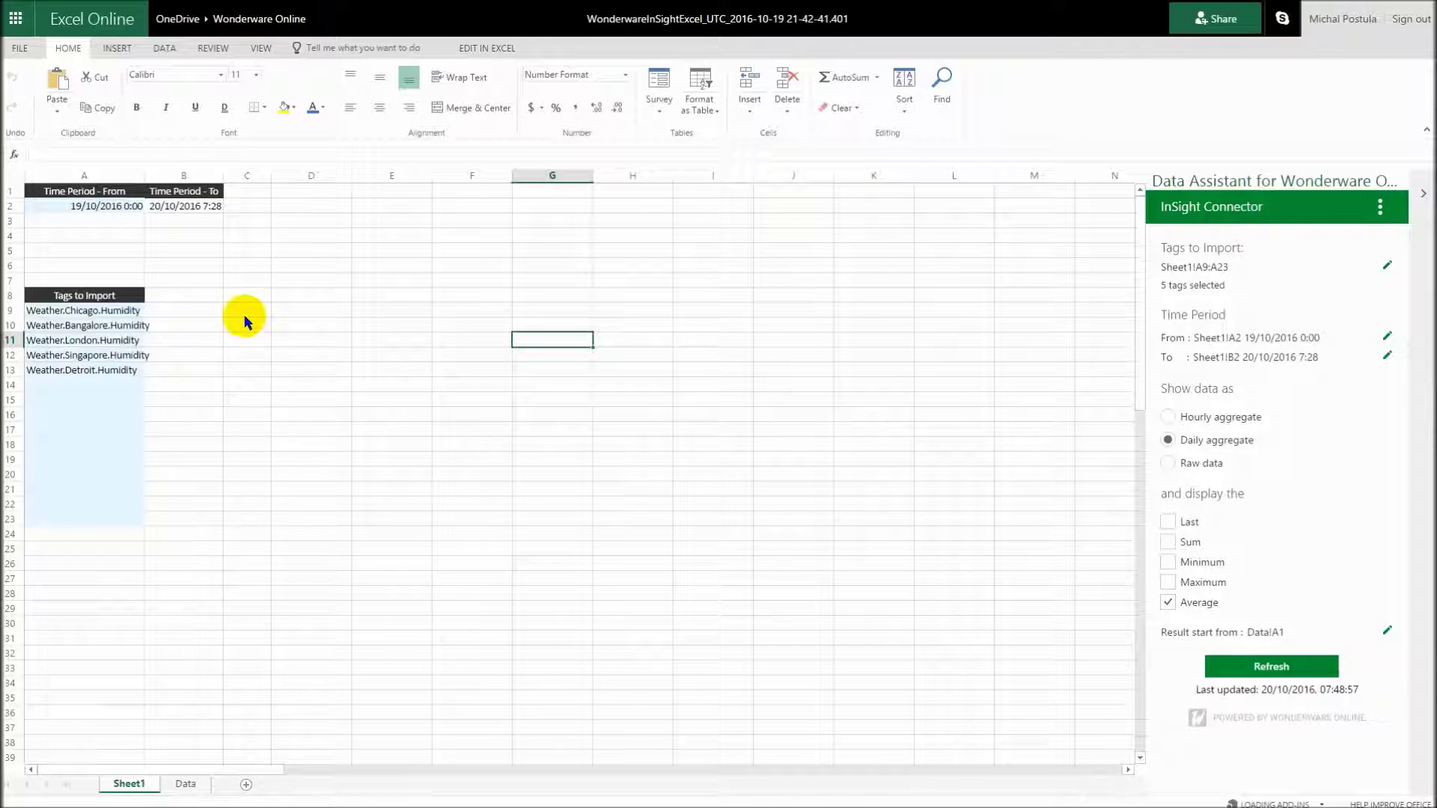
Step: Replace the end date in B2 with the formula =NOW()
click(178, 205)
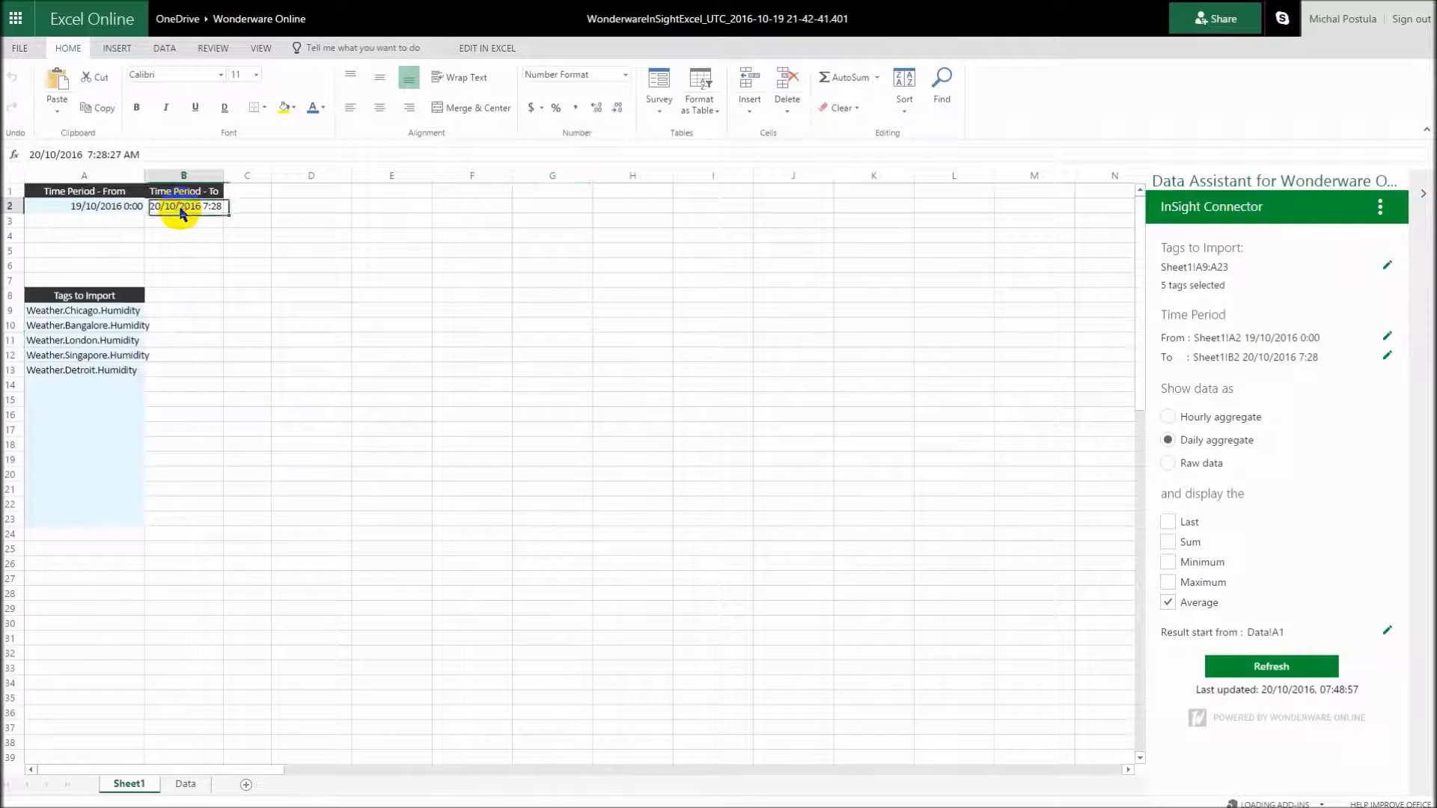
drag(142, 157, 19, 160)
text(=now())
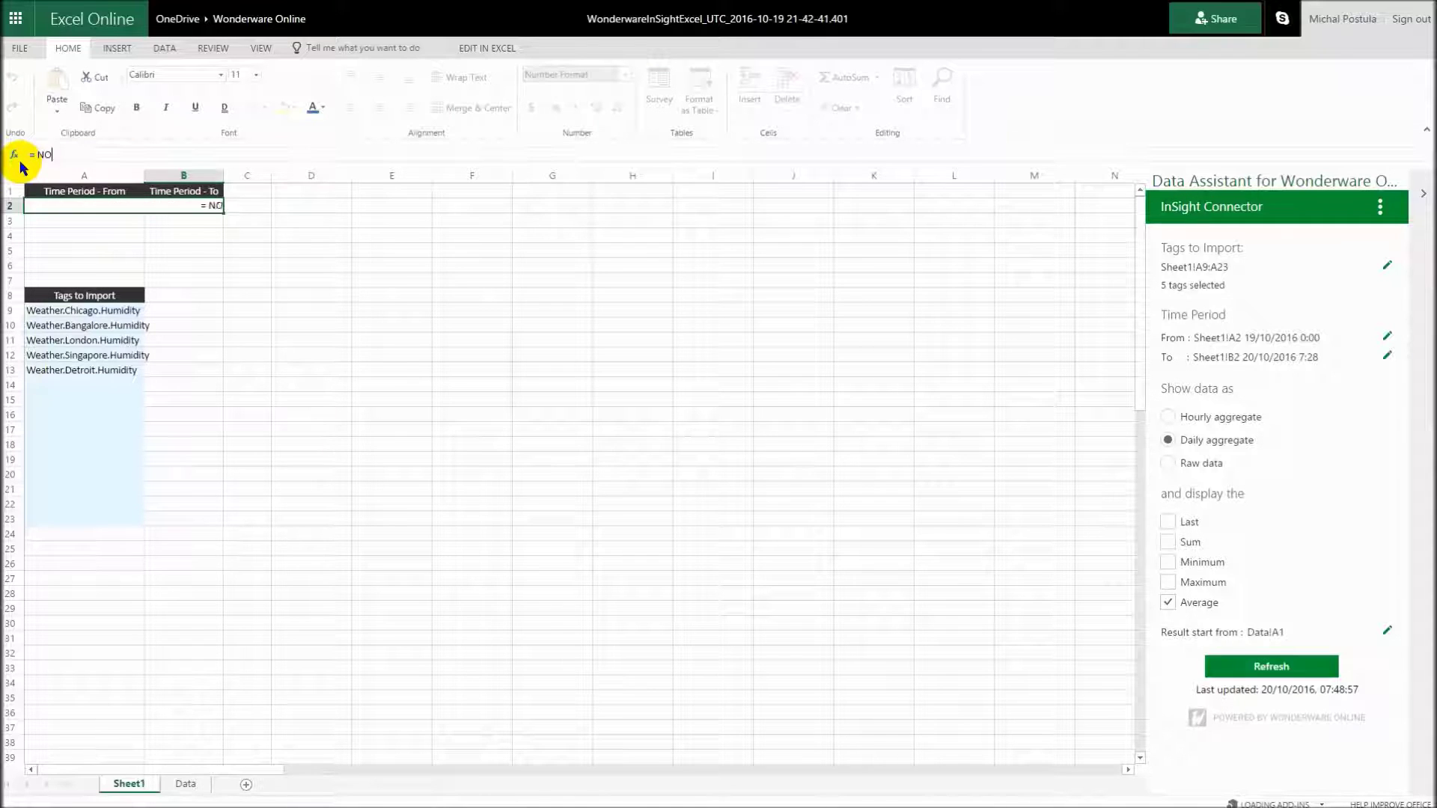
key(Return)
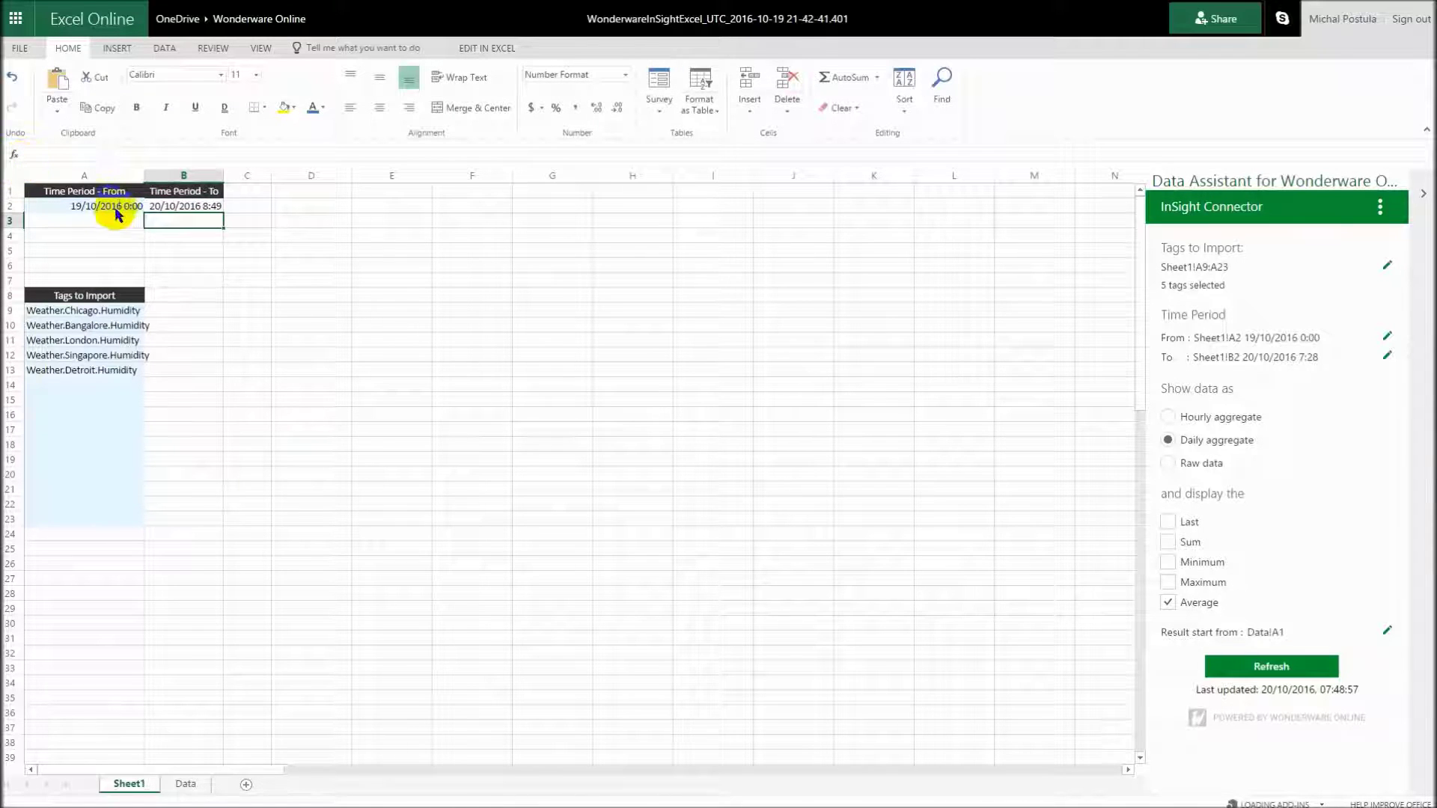
Step: Replace the start date in A2 with =EDATE(B2, -2), two months before B2
click(108, 209)
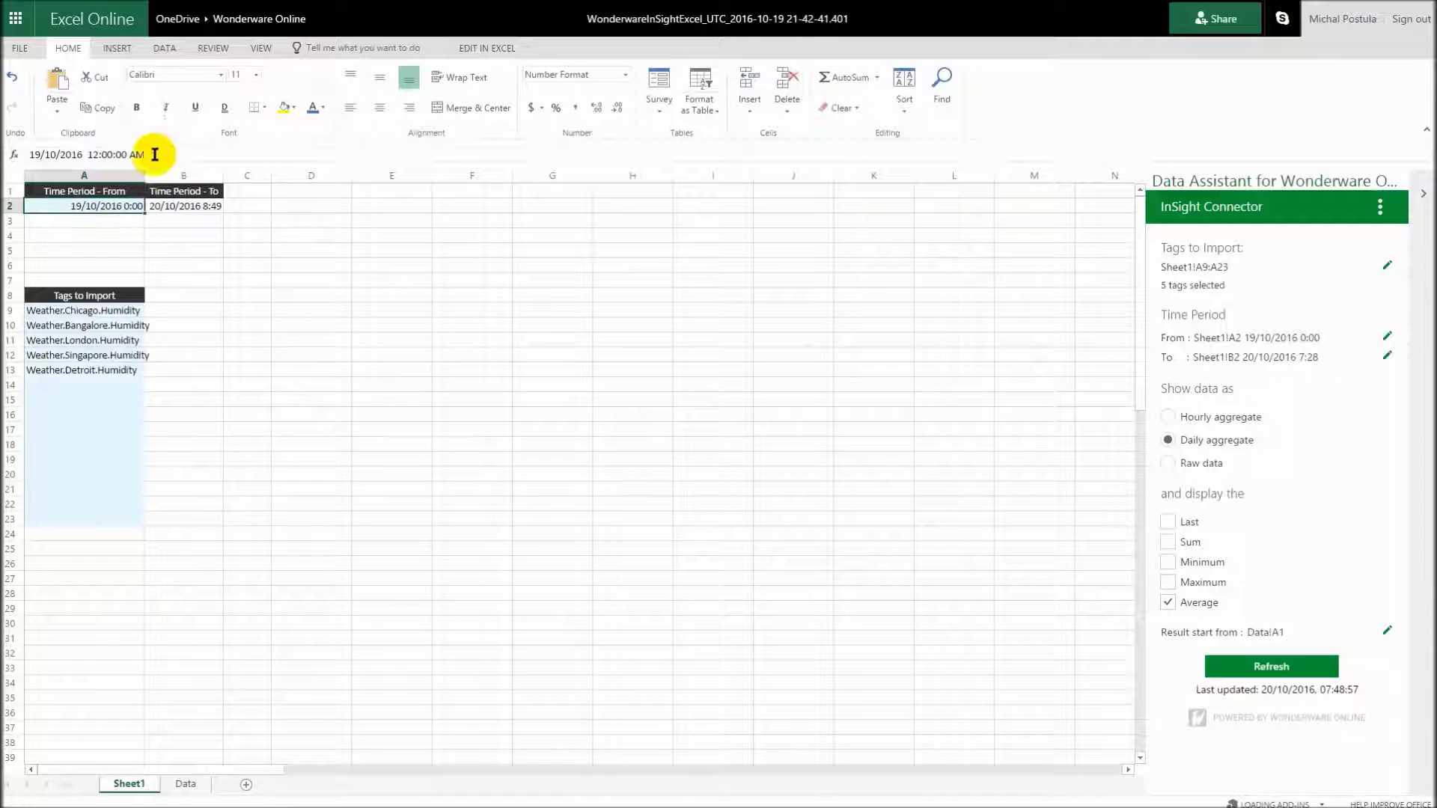
drag(153, 154, 28, 155)
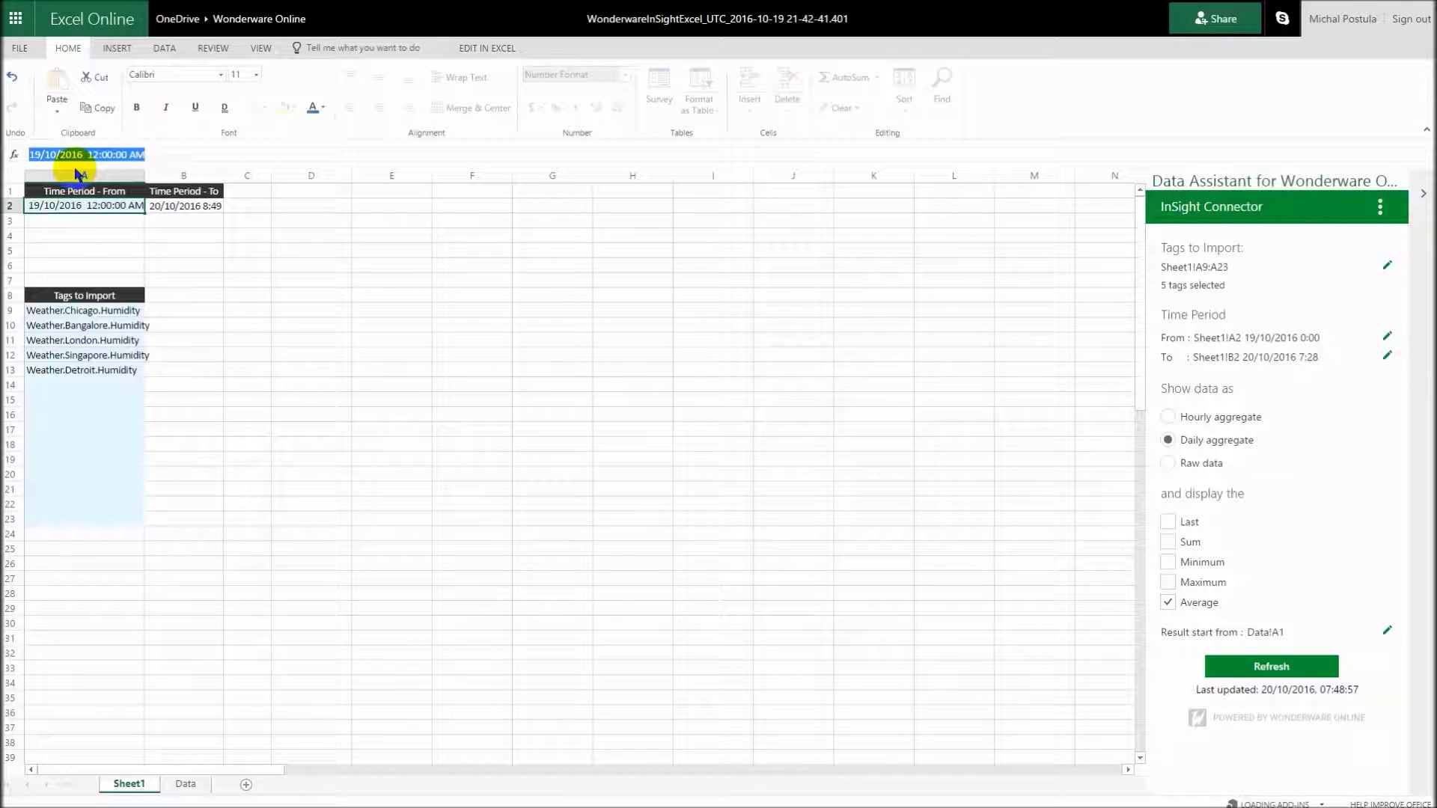
text(= DATE()
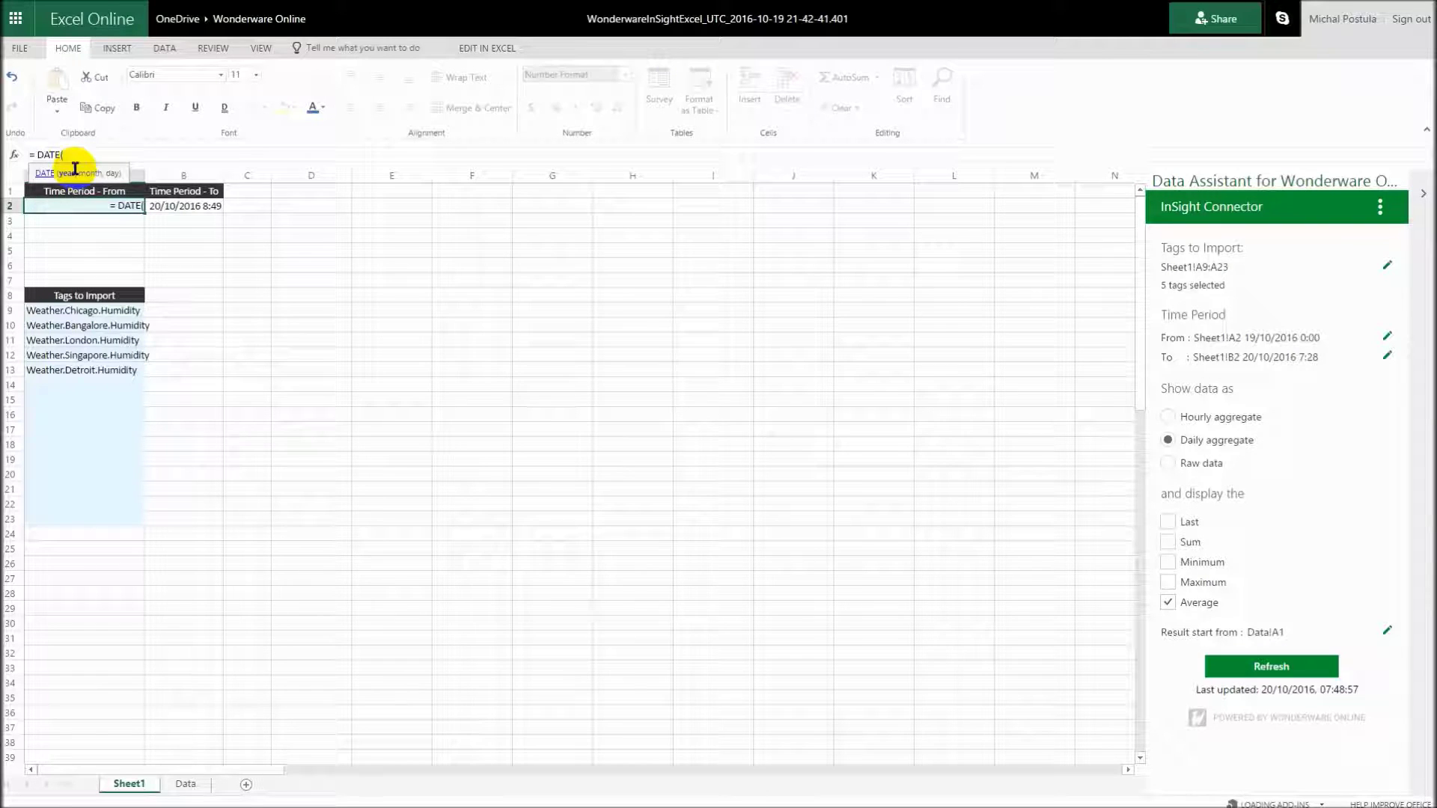
key(BackSpace)
key(BackSpace)
key(BackSpace)
key(BackSpace)
key(BackSpace)
text(EDATE)
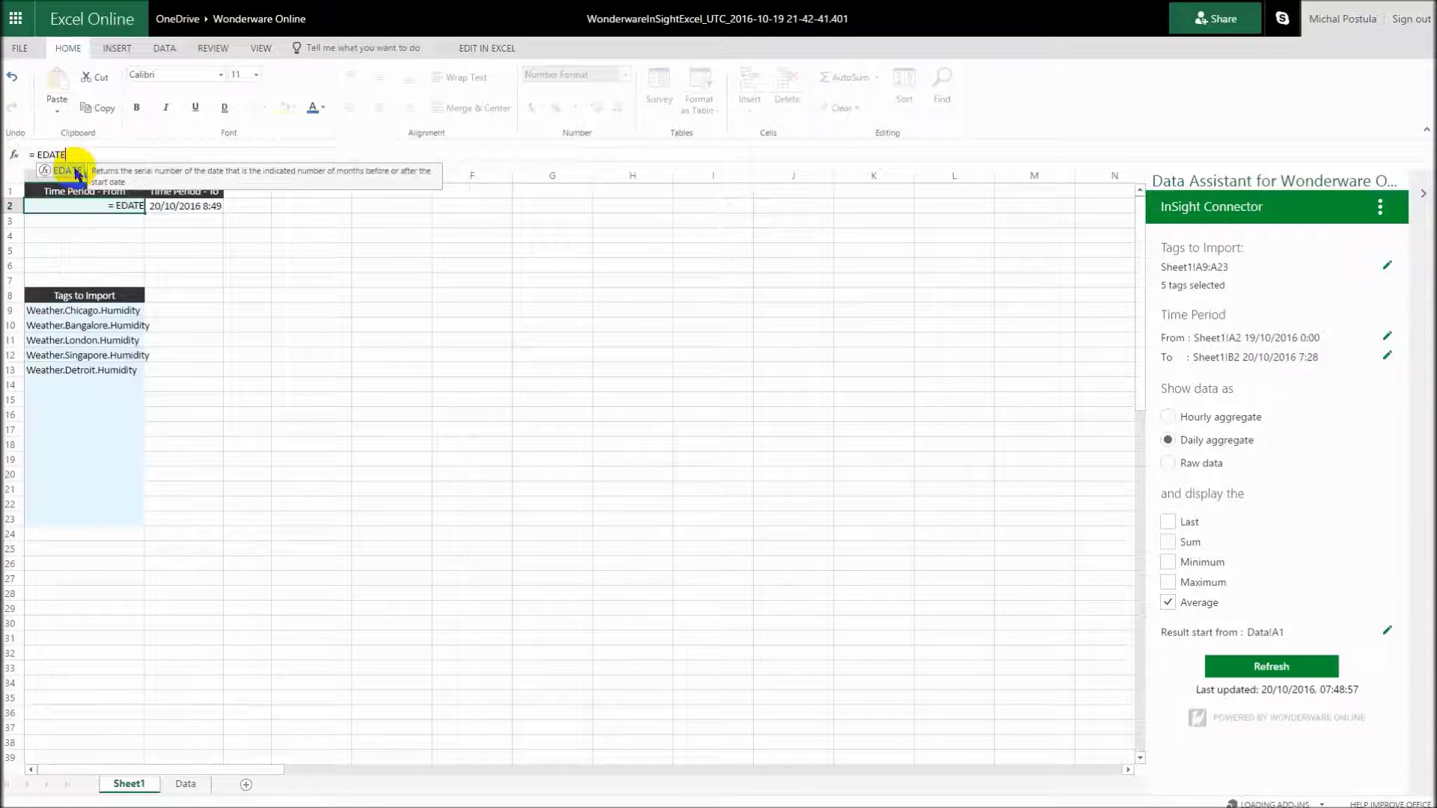
text(()
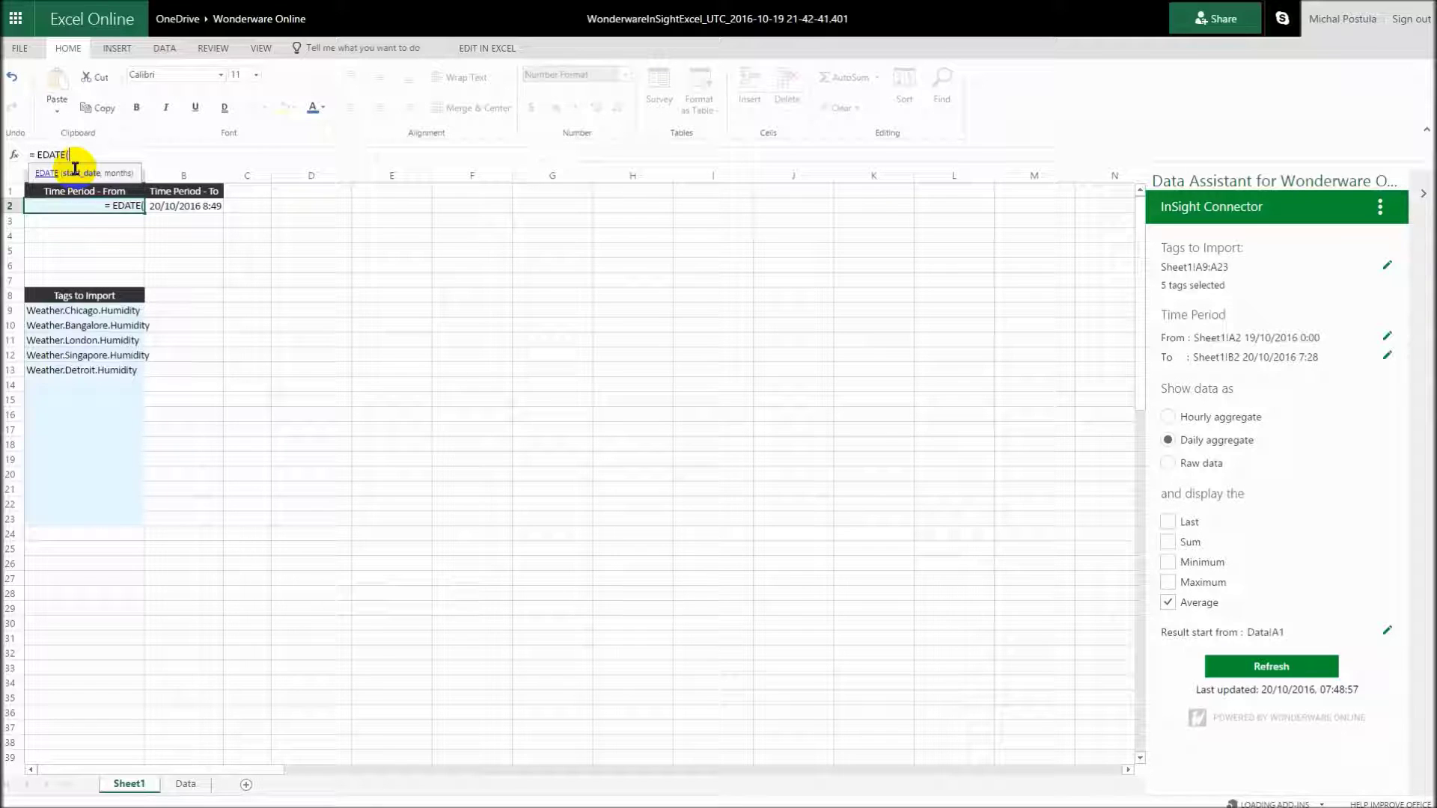
text(B2, -2))
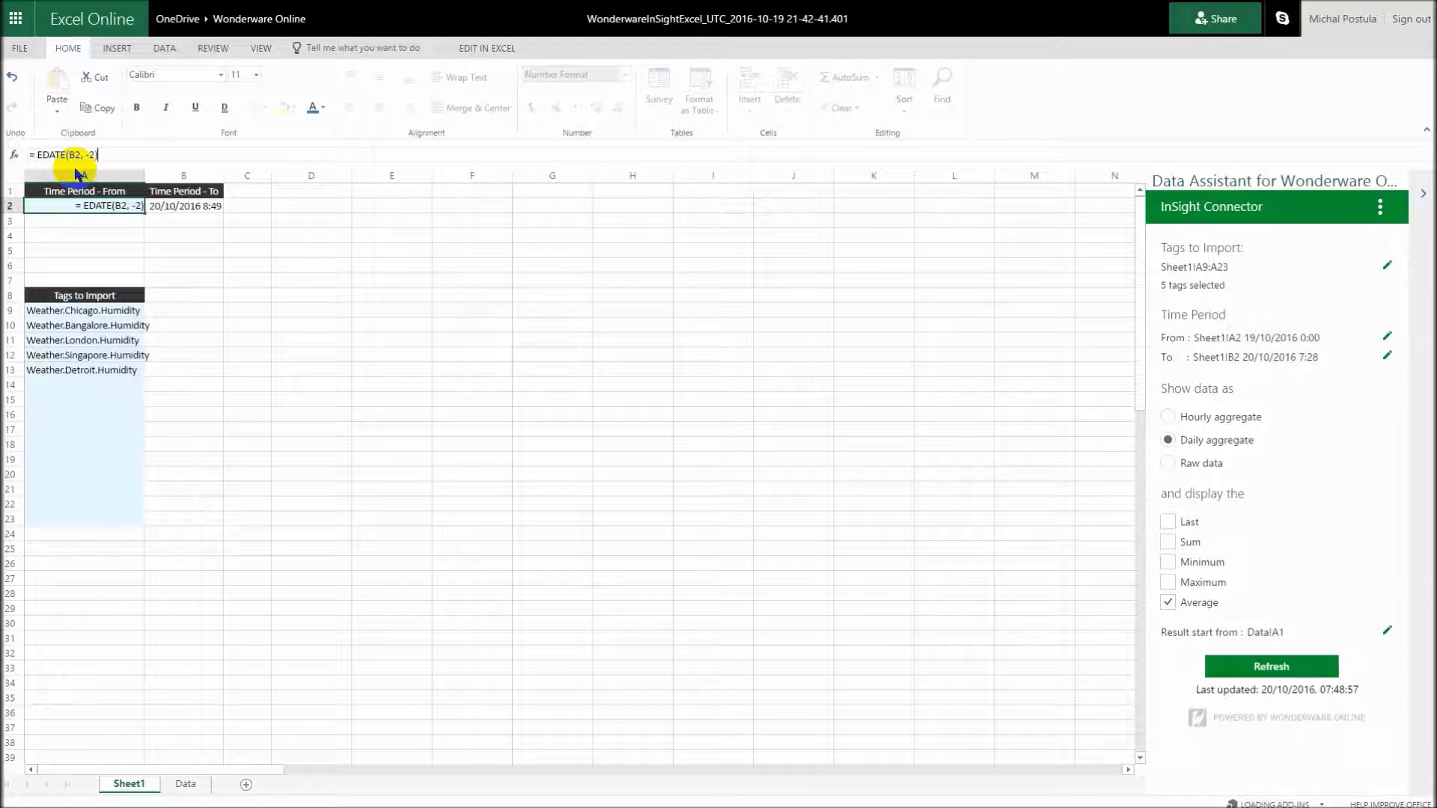
key(Return)
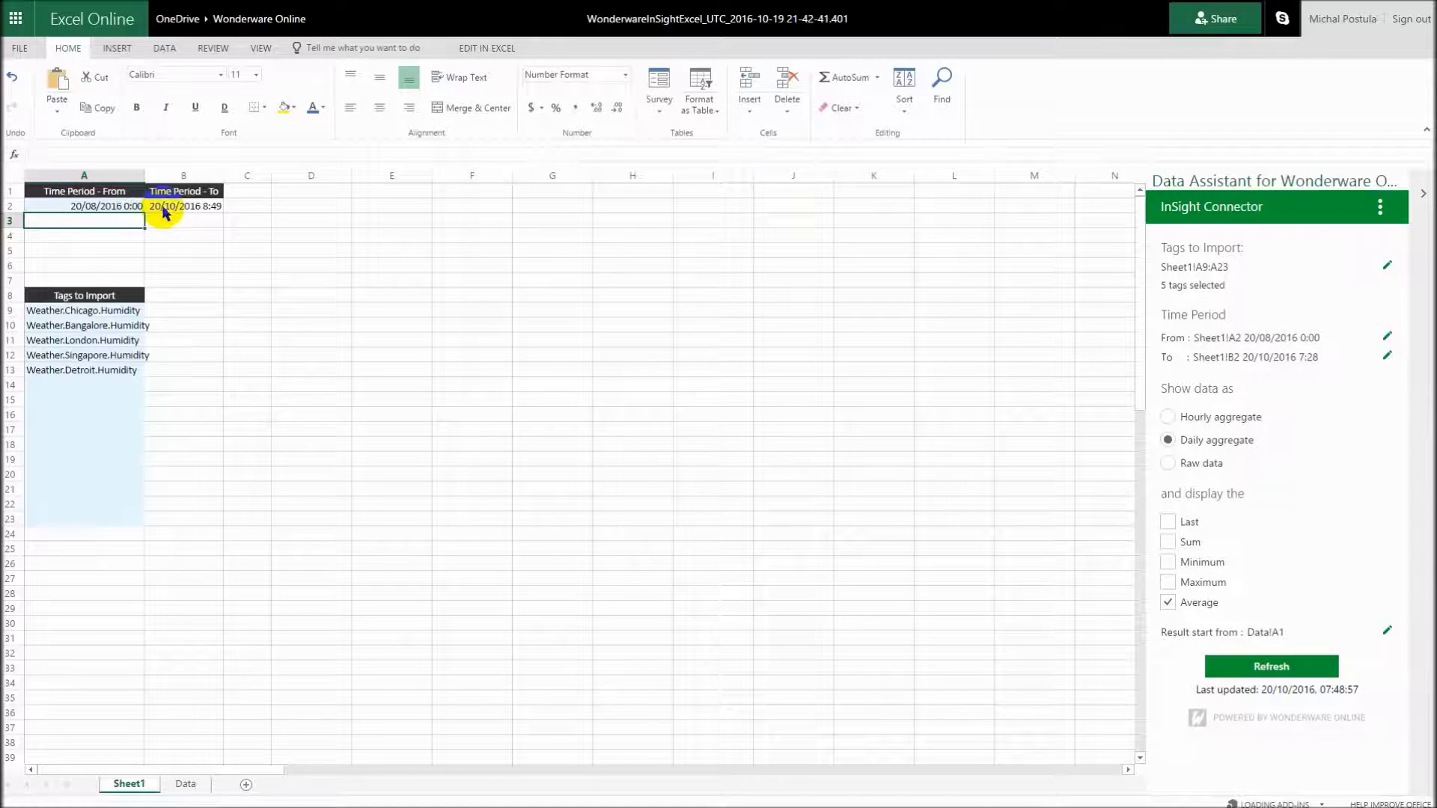
Step: Check cell B2's date formula, then refresh the InSight Connector import on the Data sheet
click(163, 211)
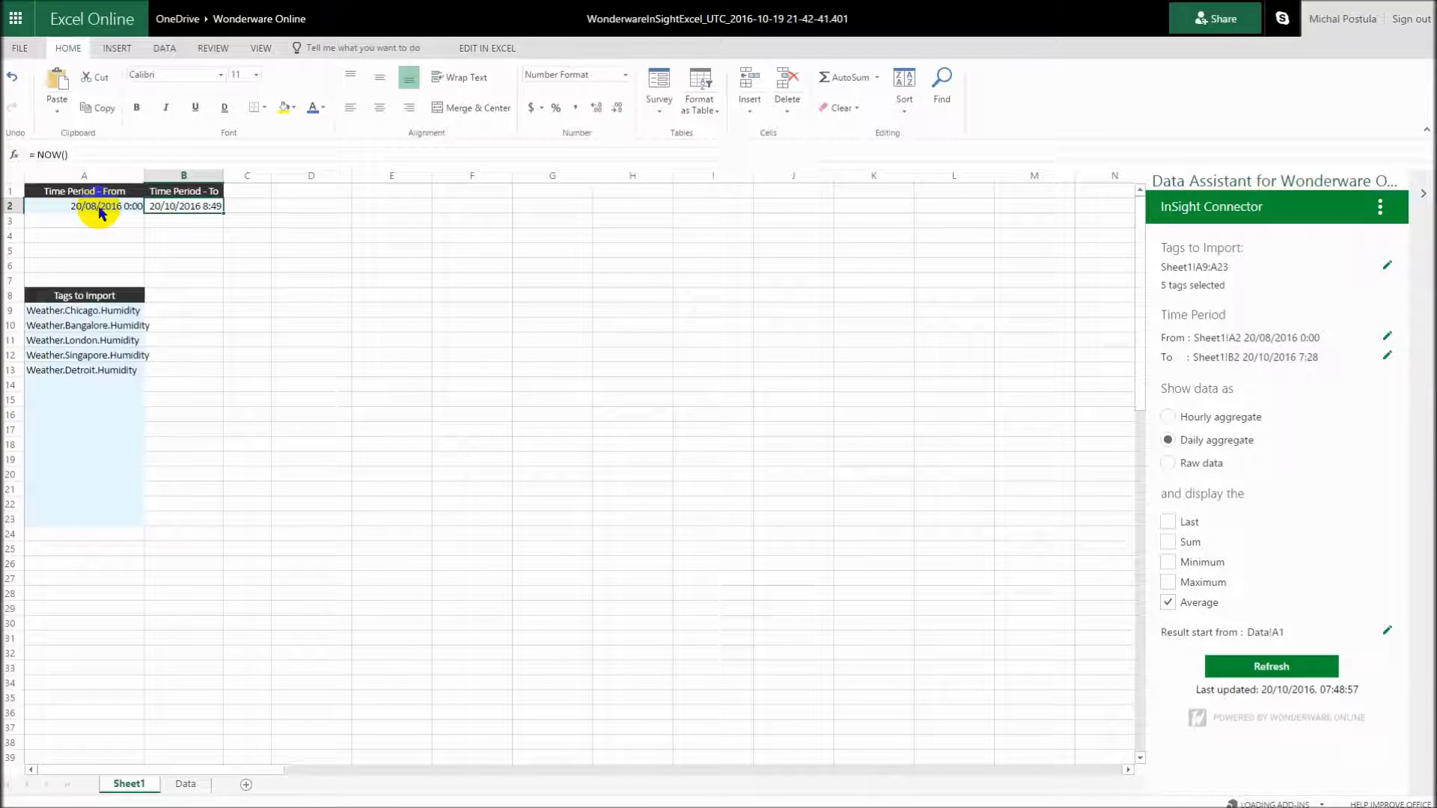
click(118, 232)
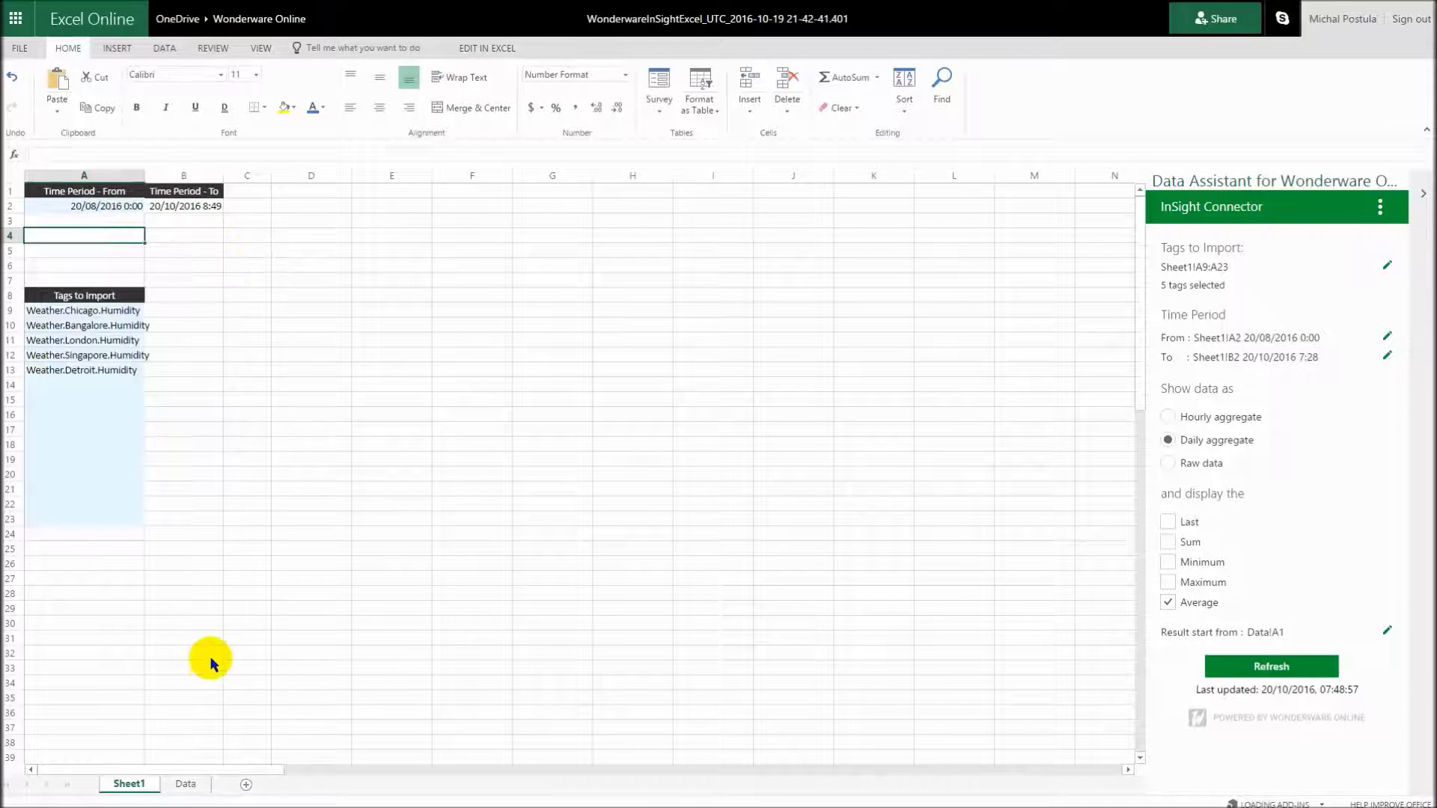
click(185, 782)
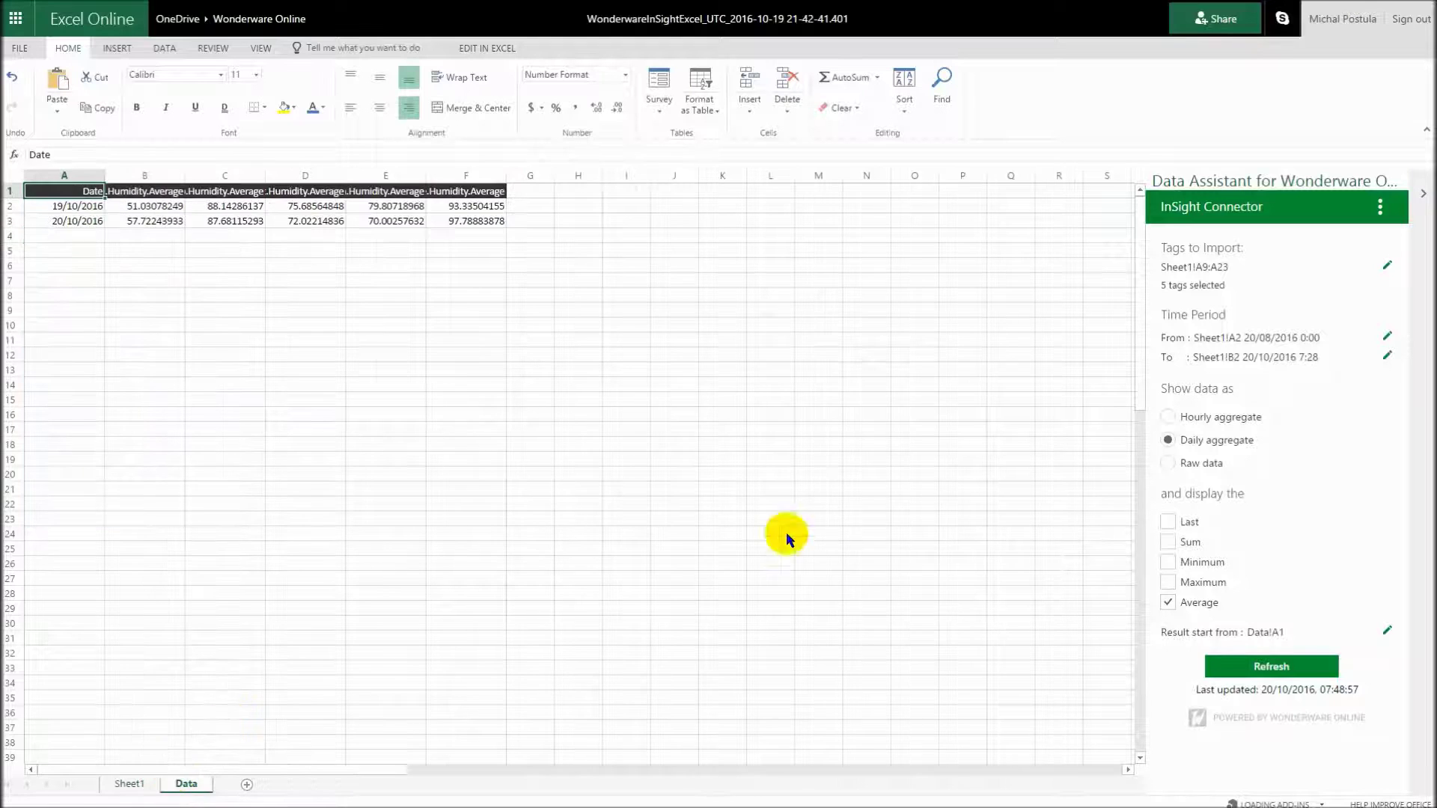
click(1251, 665)
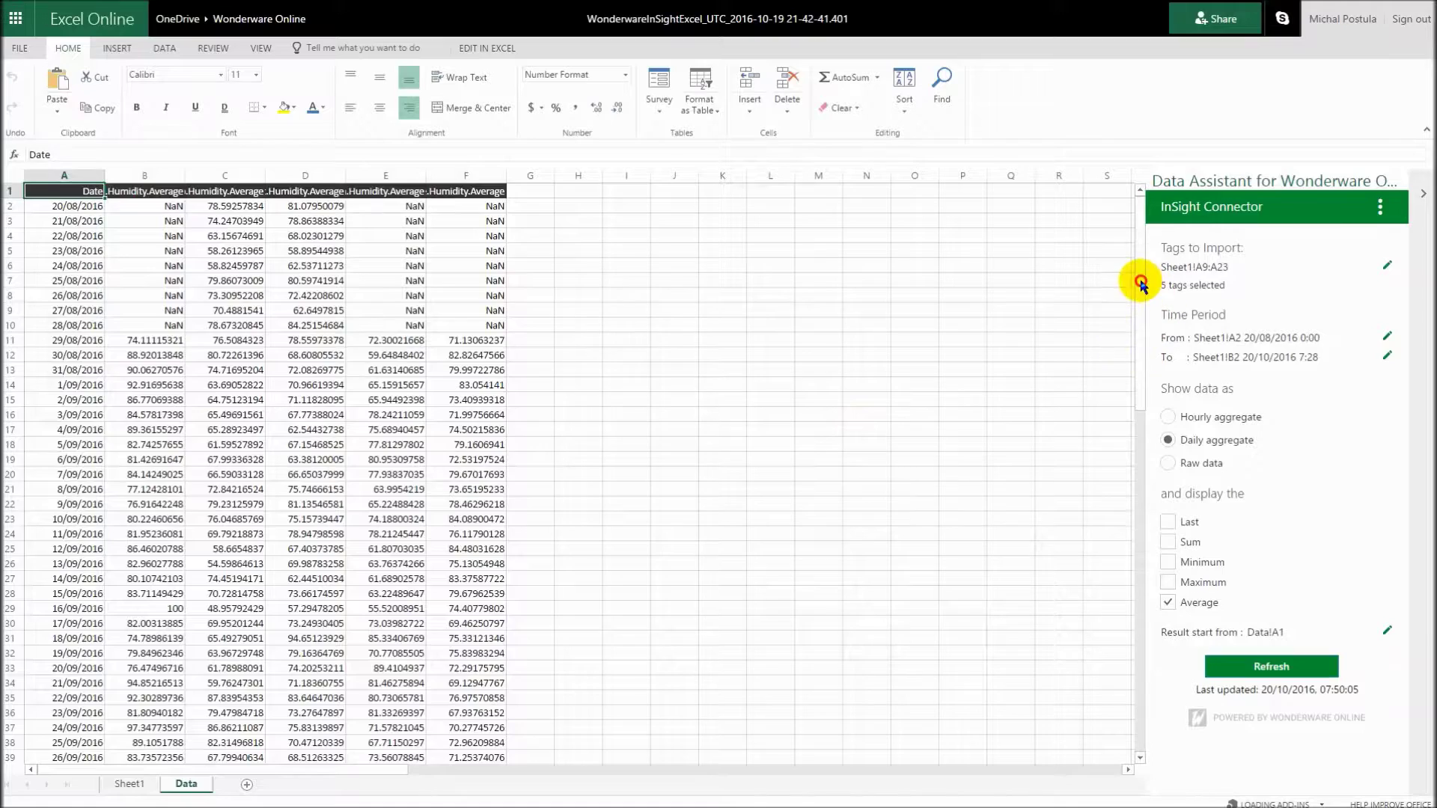
Step: Select the humidity data in A1:F63 and insert a basic 2-D line chart
drag(1137, 283, 1147, 518)
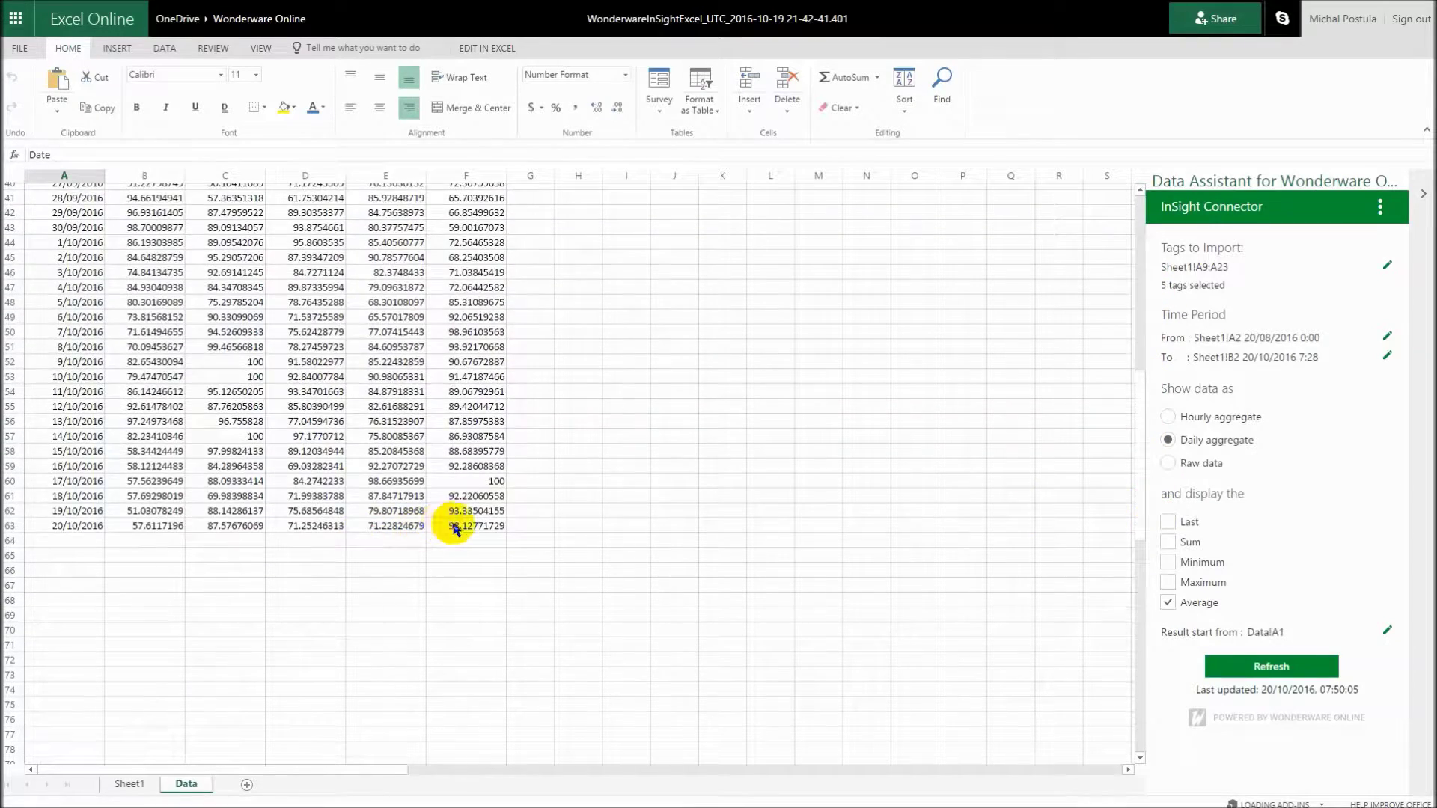
shift+click(461, 524)
drag(1139, 378, 1138, 200)
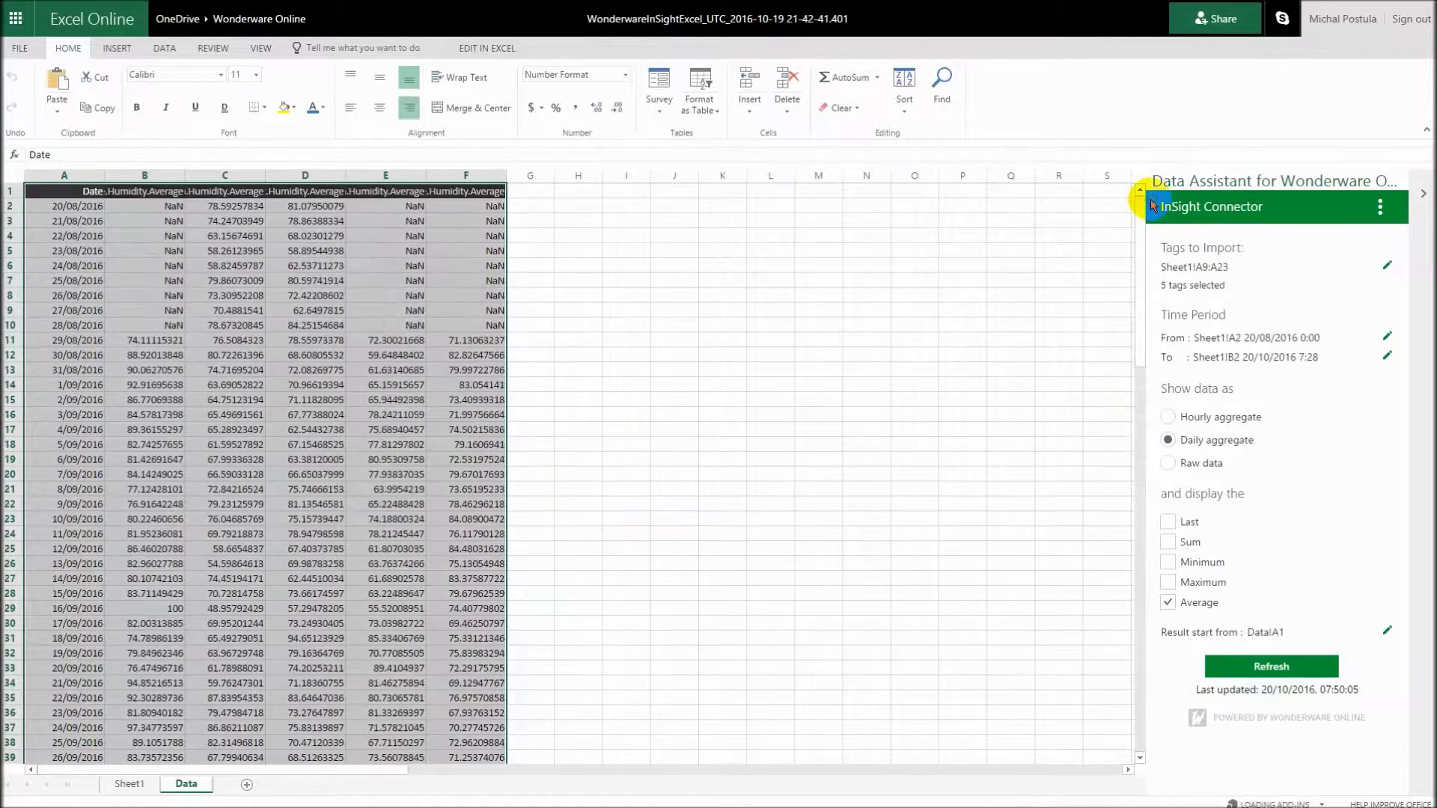
click(117, 48)
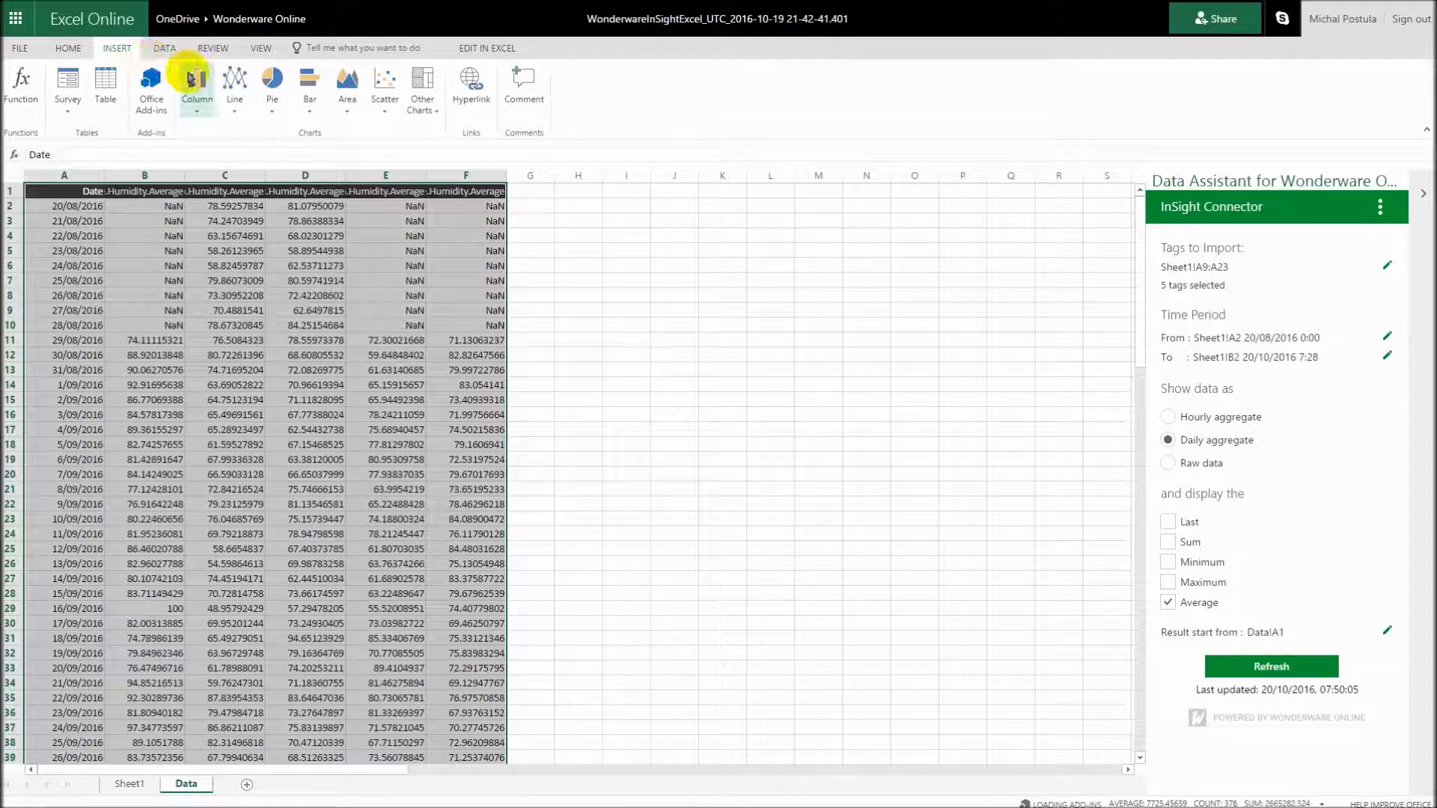
click(234, 108)
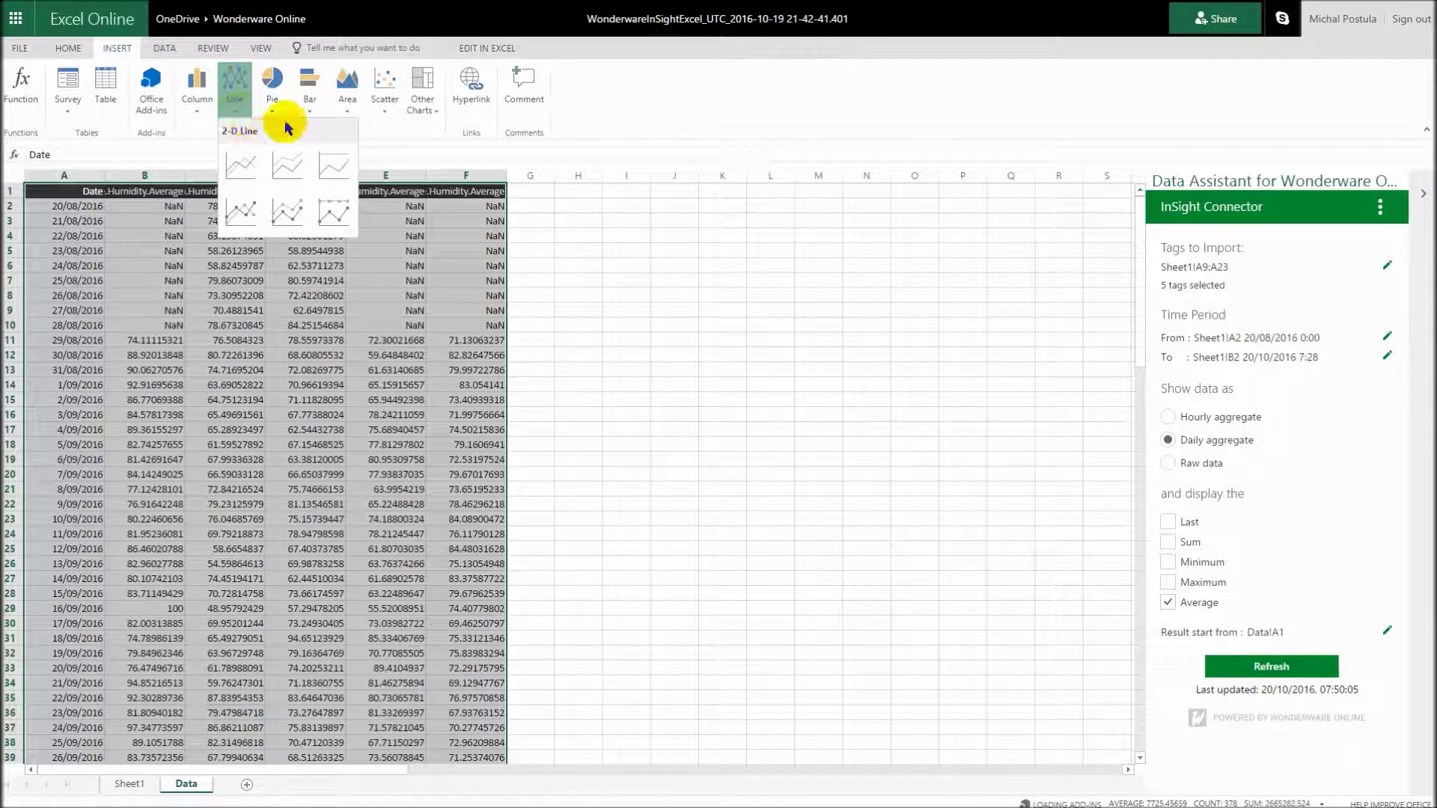
click(238, 109)
click(244, 213)
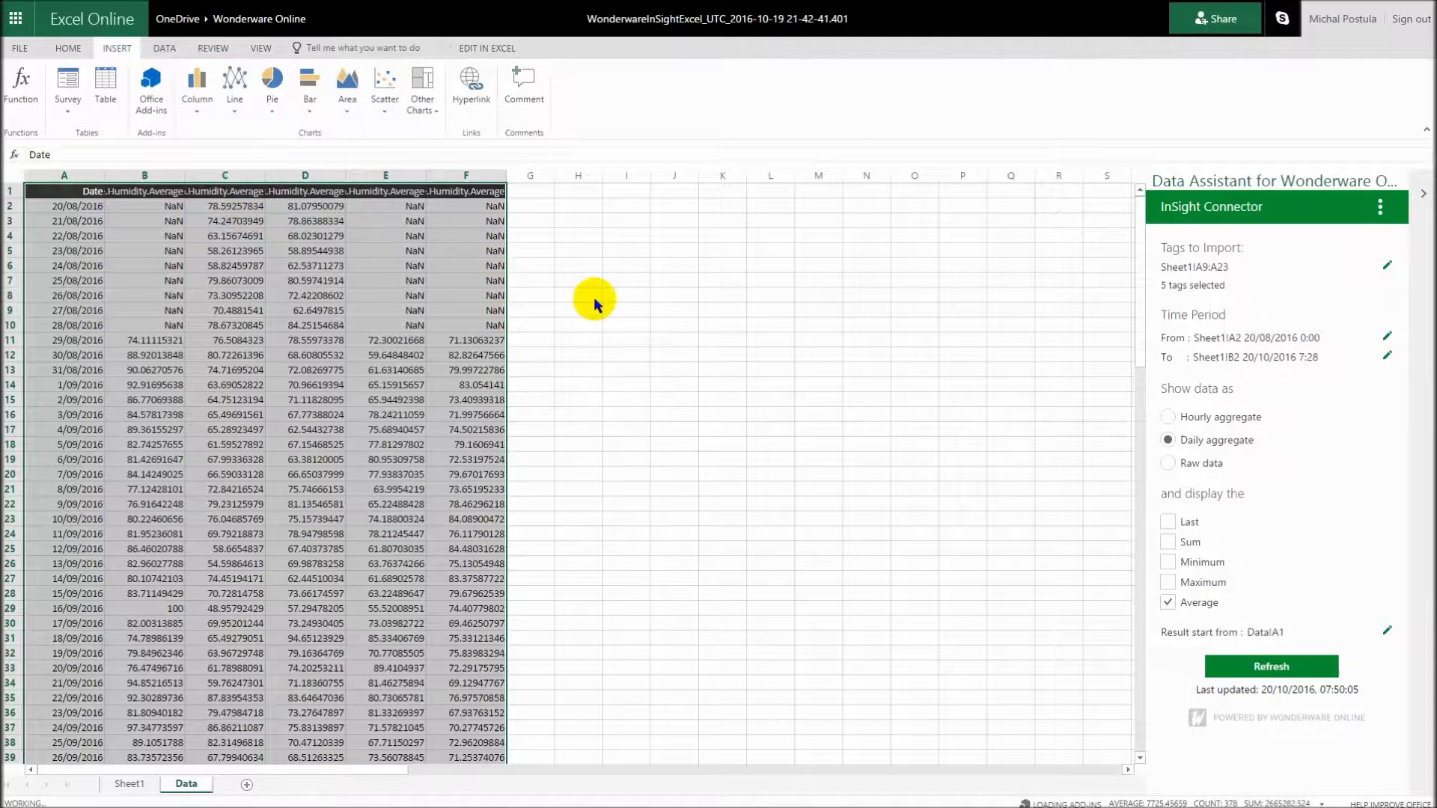
Step: Move the line chart beside the data table and enlarge it from its corner
drag(626, 359, 777, 256)
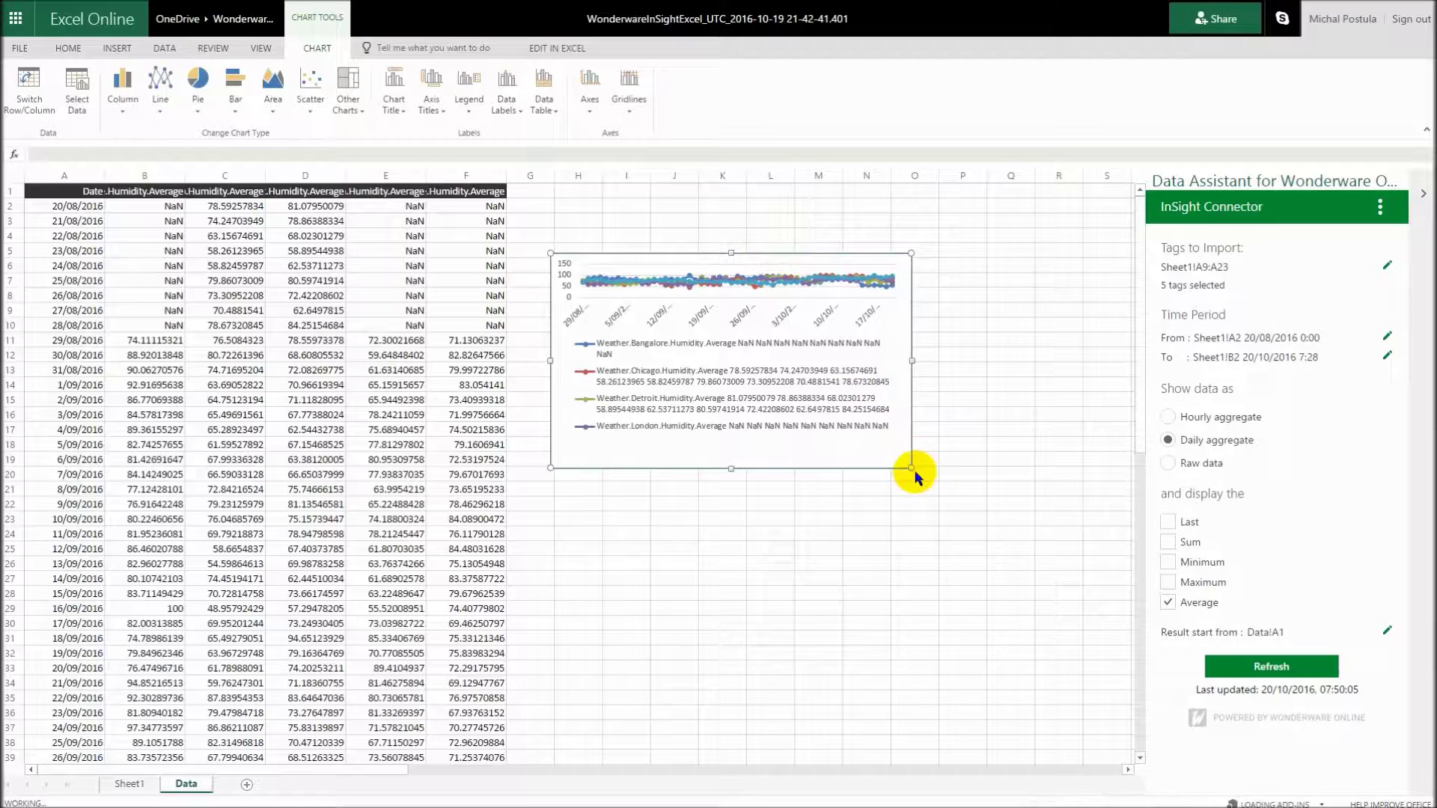
drag(911, 469, 1084, 735)
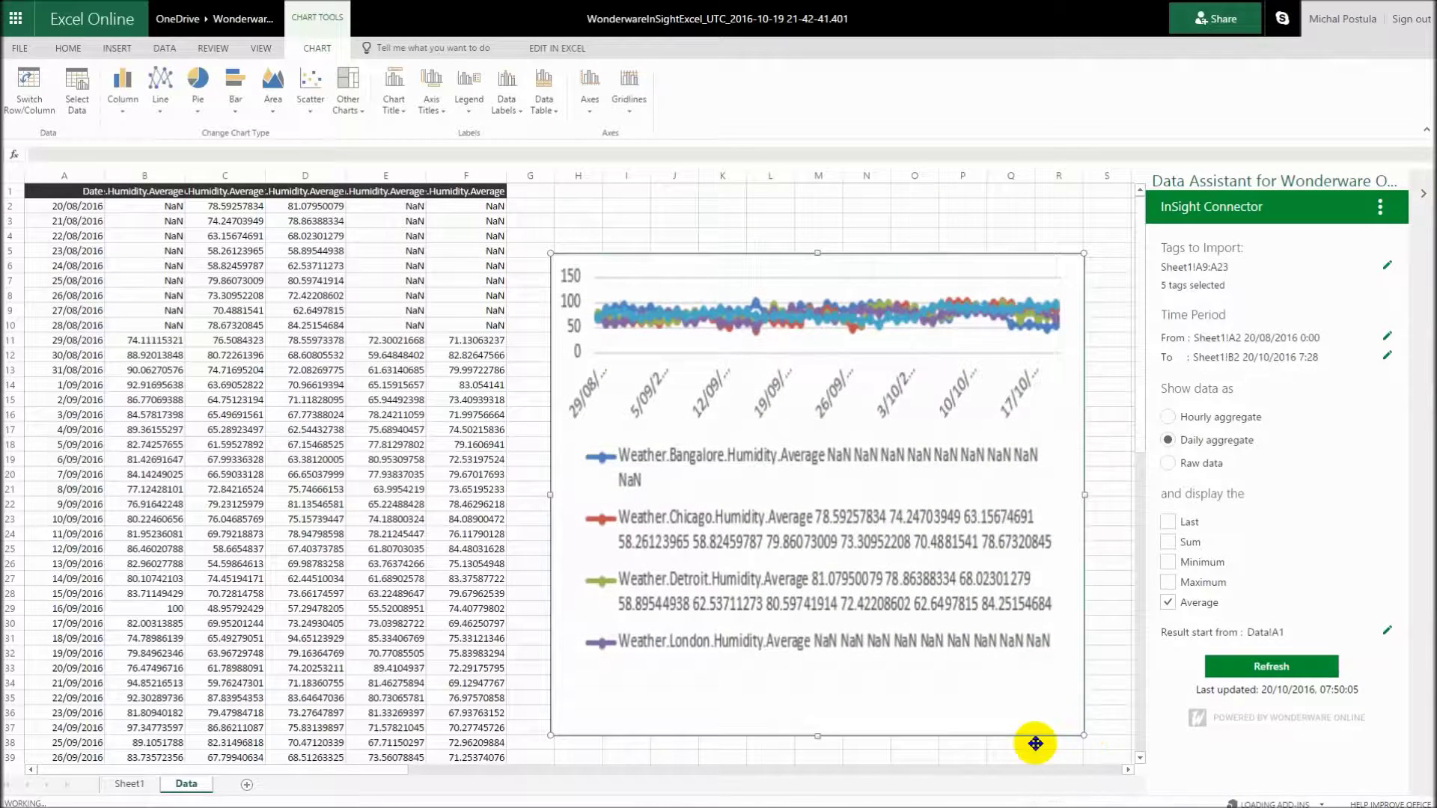